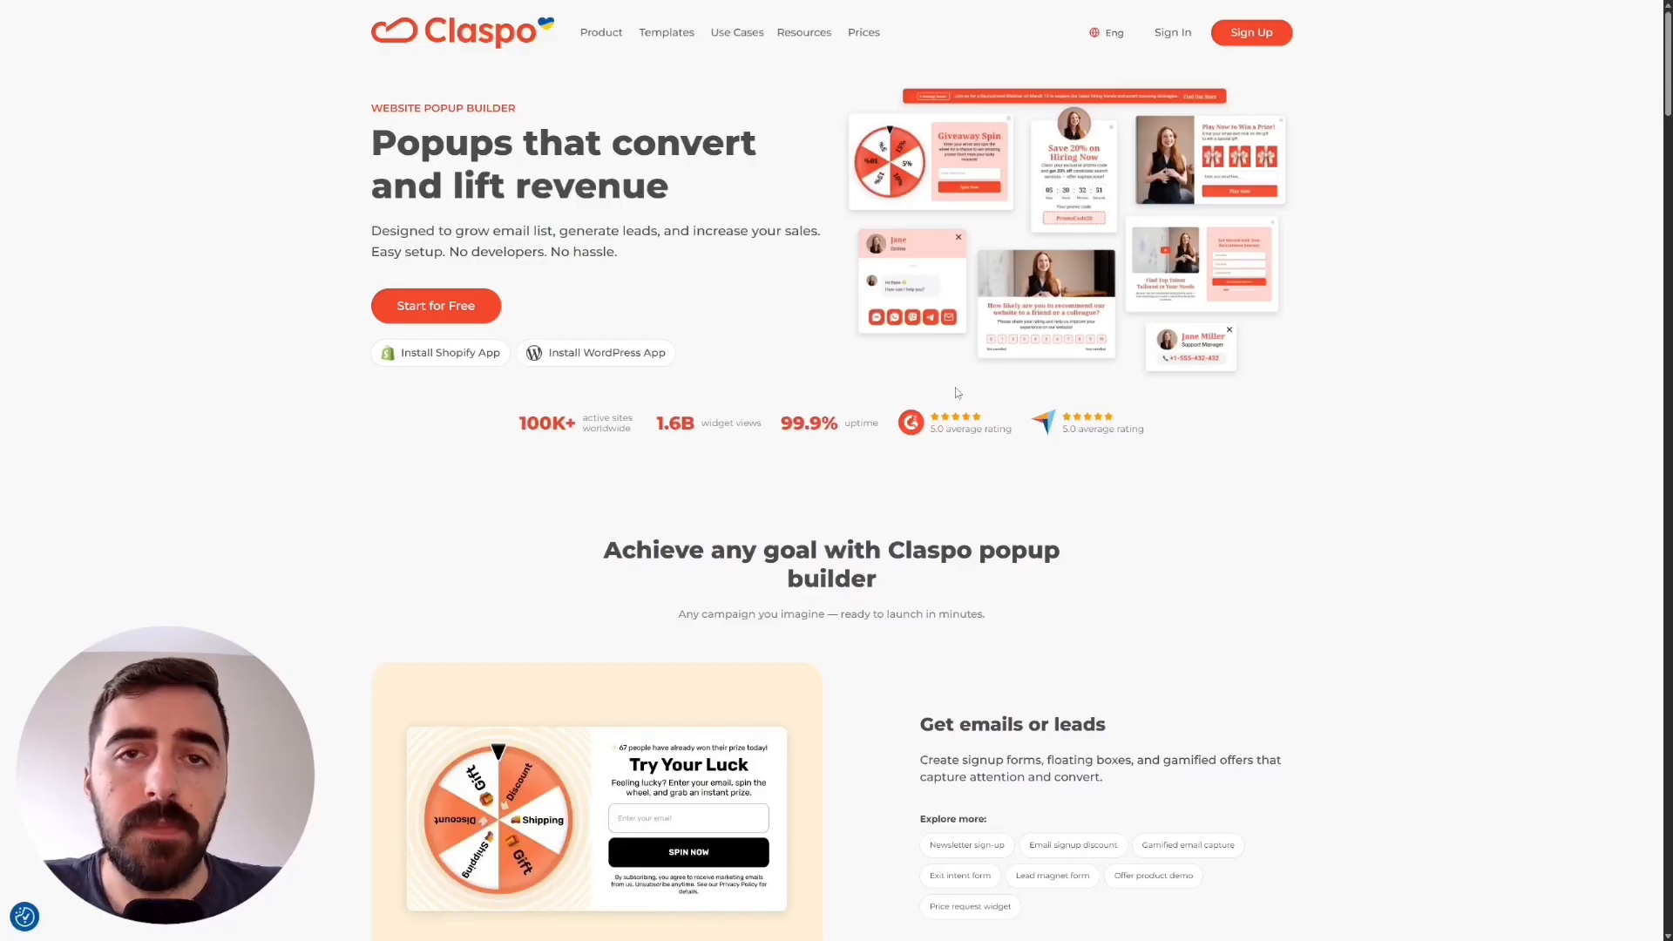
Step: Start a free Claspo sign-up through Shopify and install the Claspo Pop-ups: Leads & Sales app on the store
left_click(436, 311)
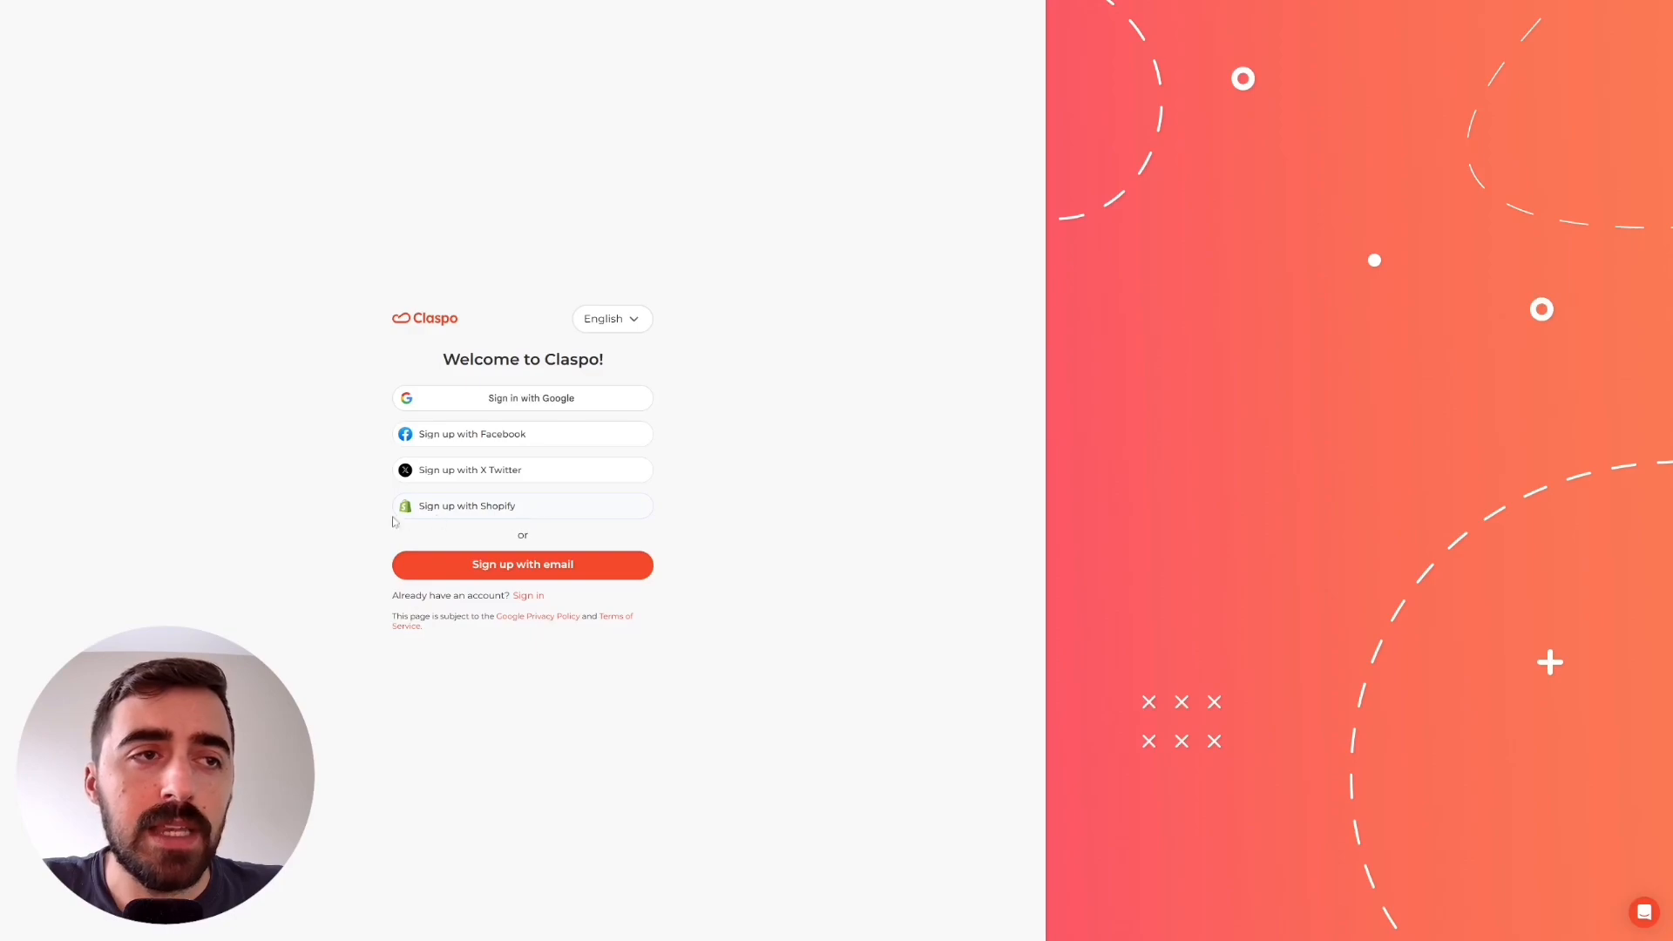
left_click(501, 514)
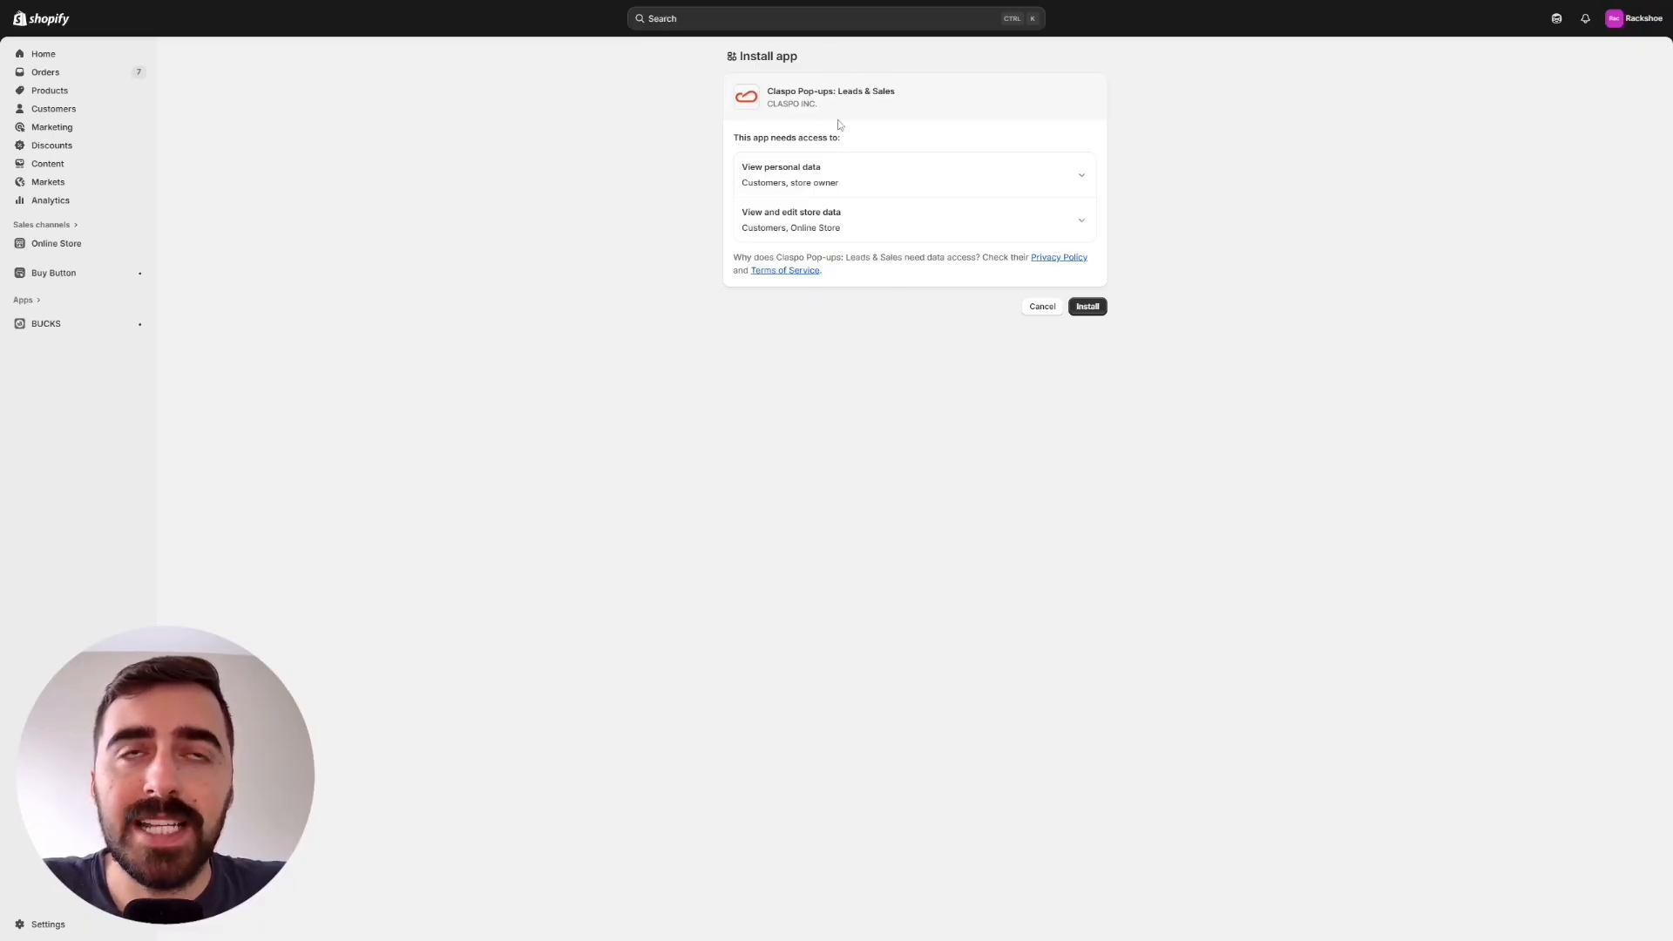
left_click(1100, 309)
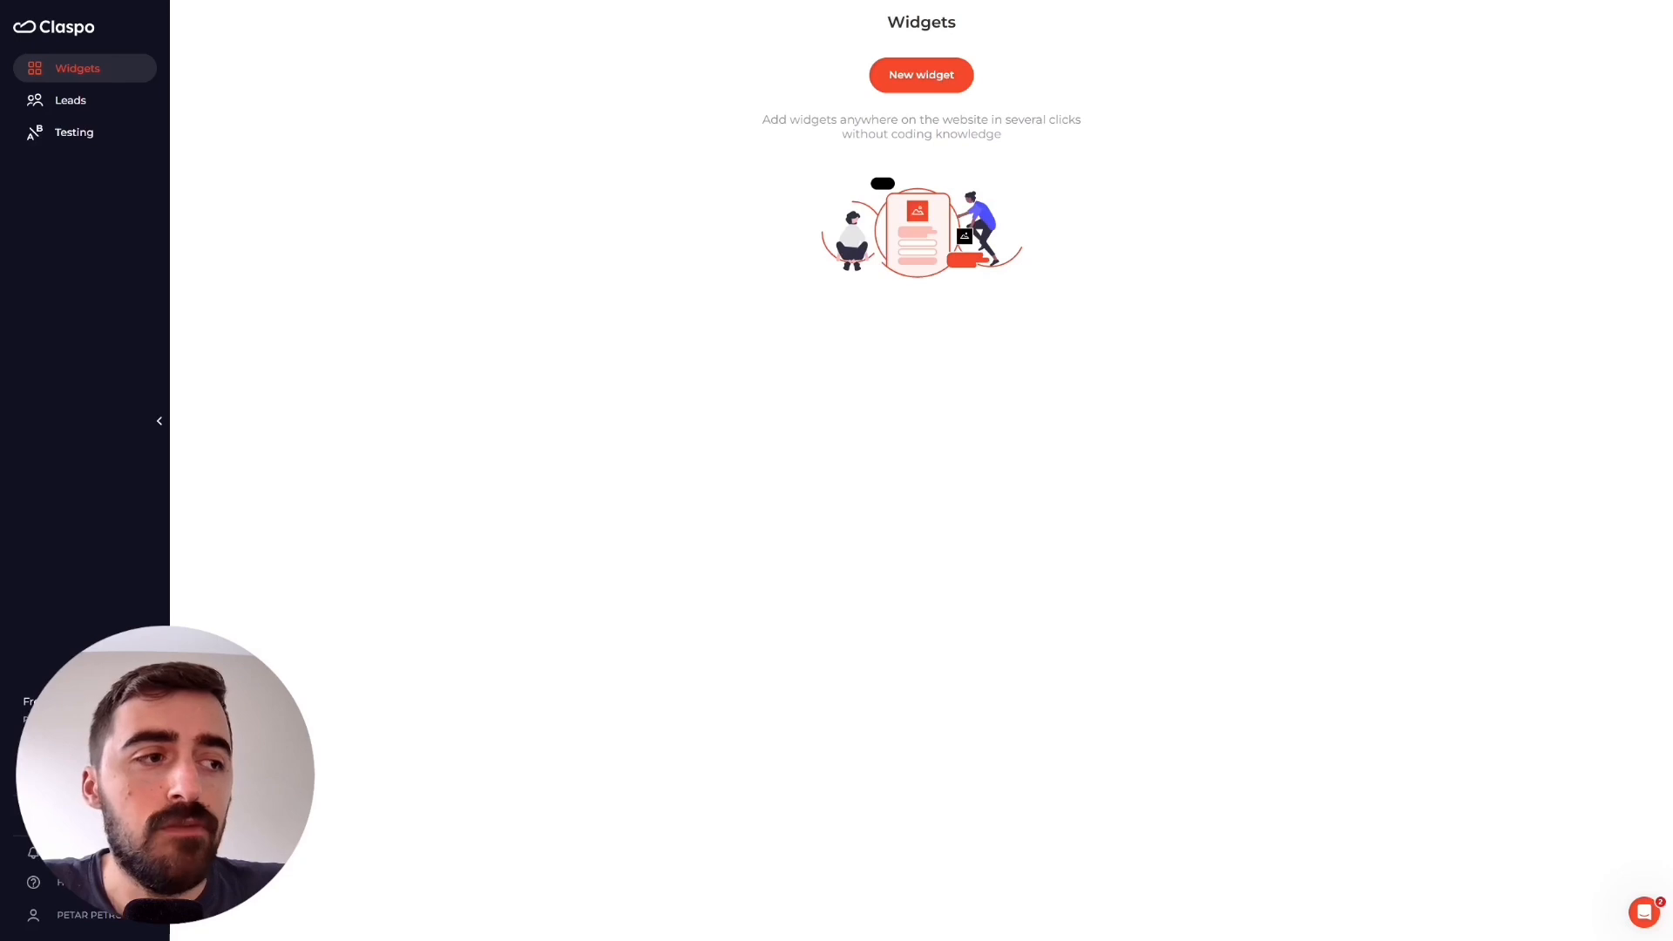
Step: Review the account's active subscription with its usage limits, and examine the paid pricing plans
left_click(86, 740)
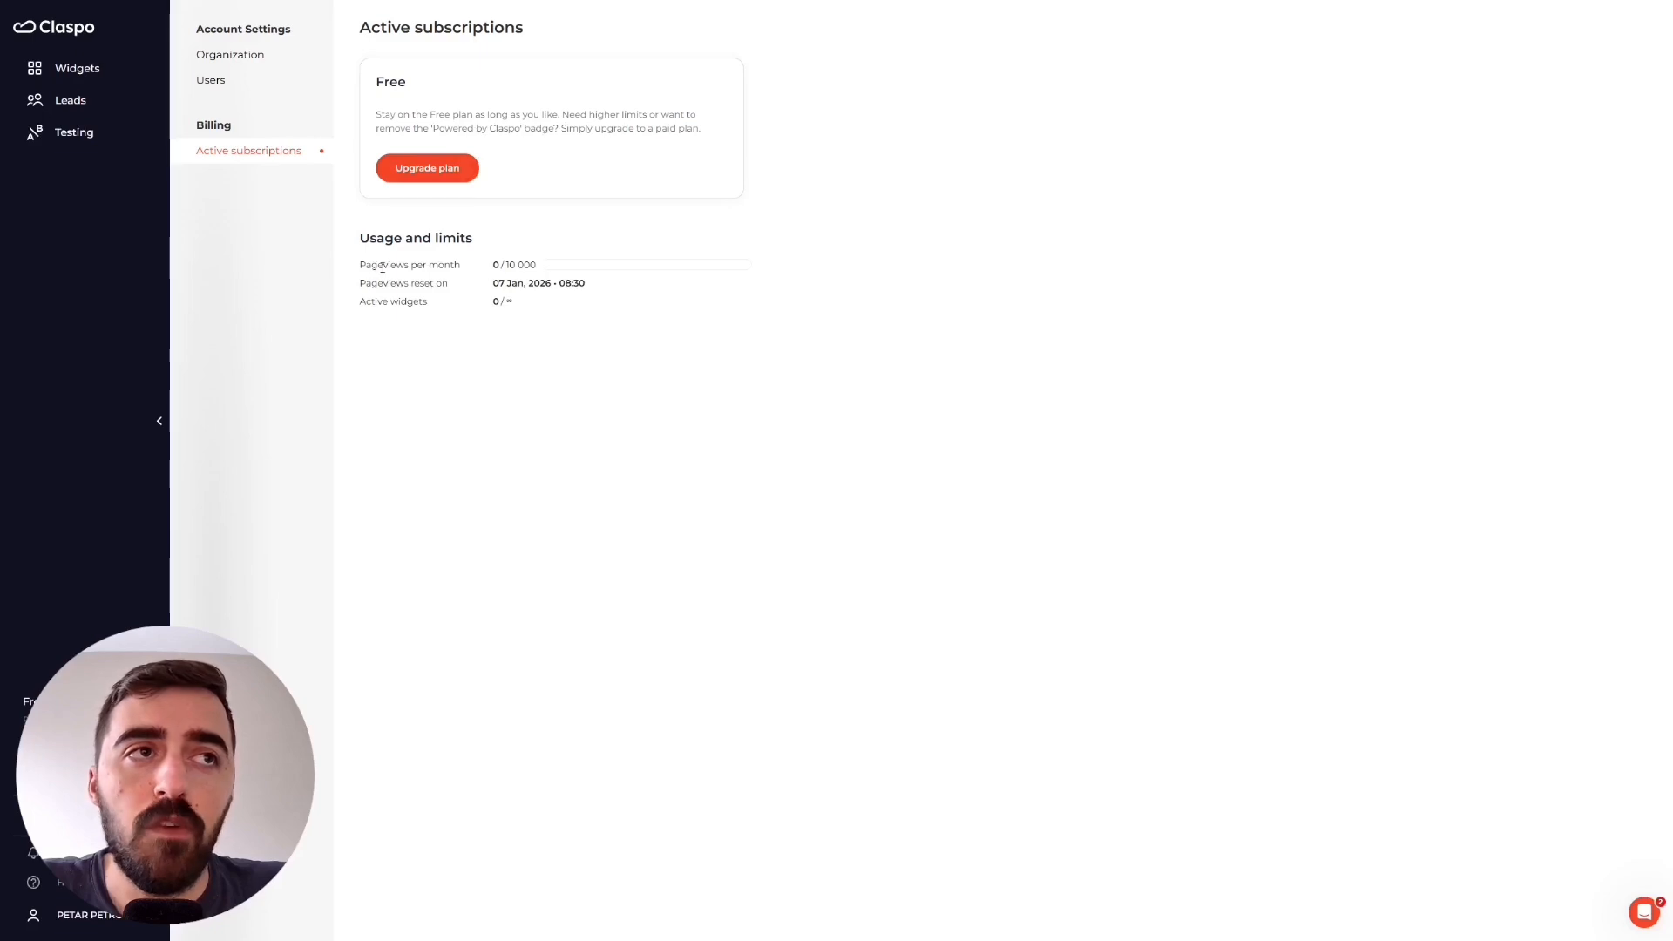
left_click(461, 178)
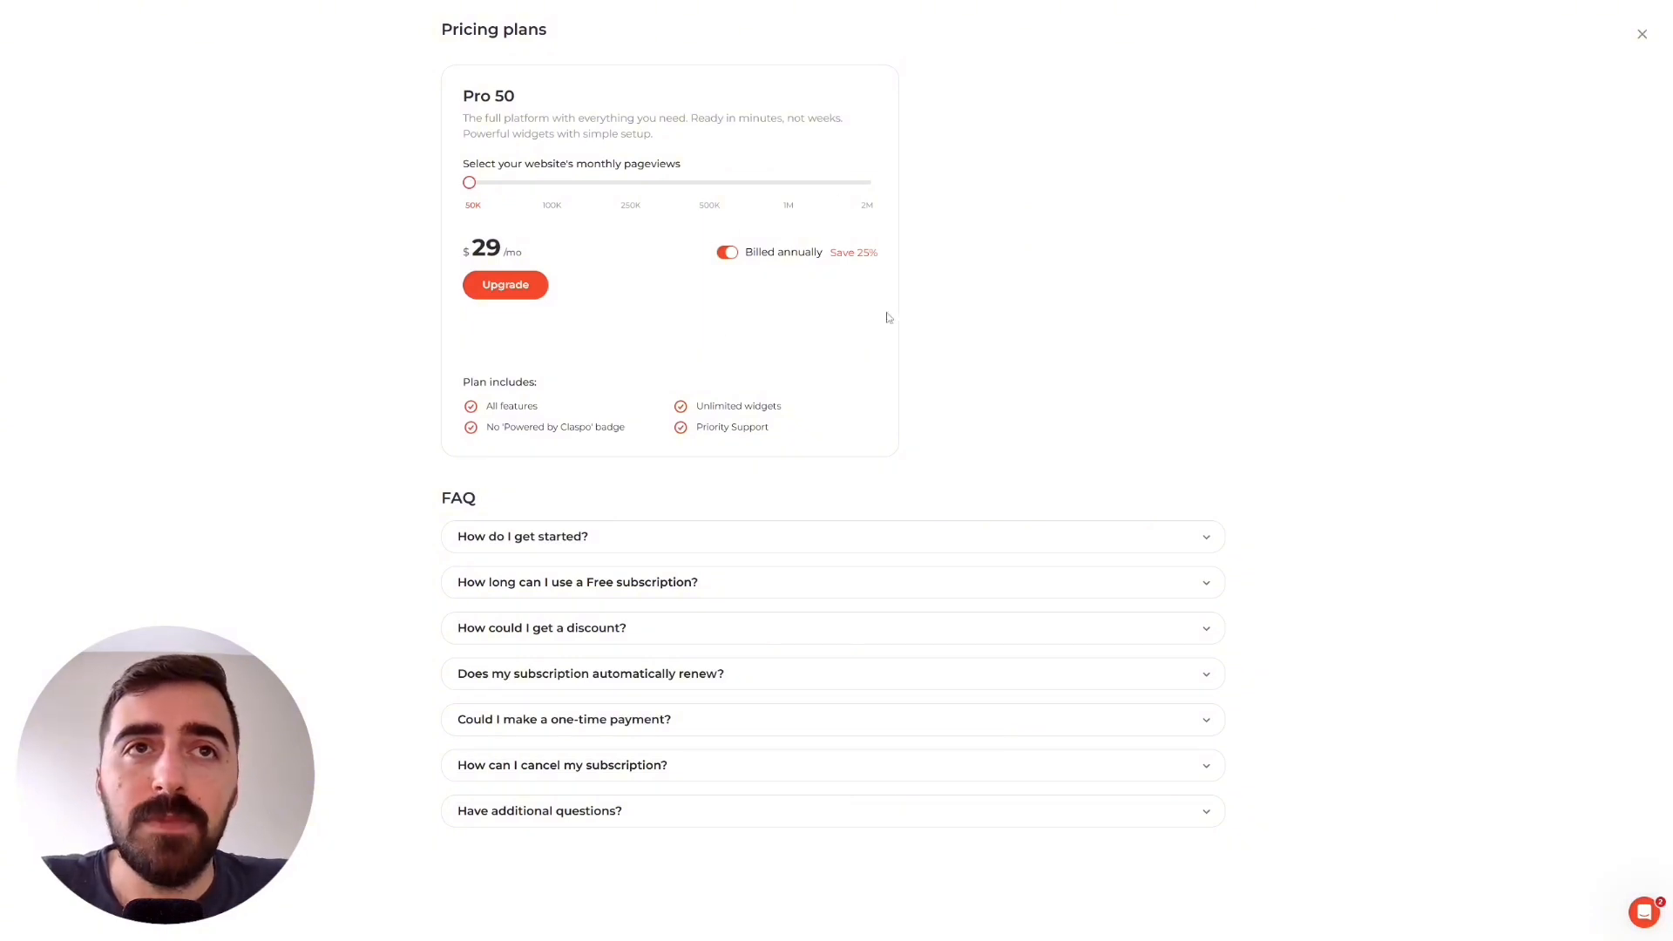
left_click_drag(833, 248, 876, 245)
left_click(875, 243)
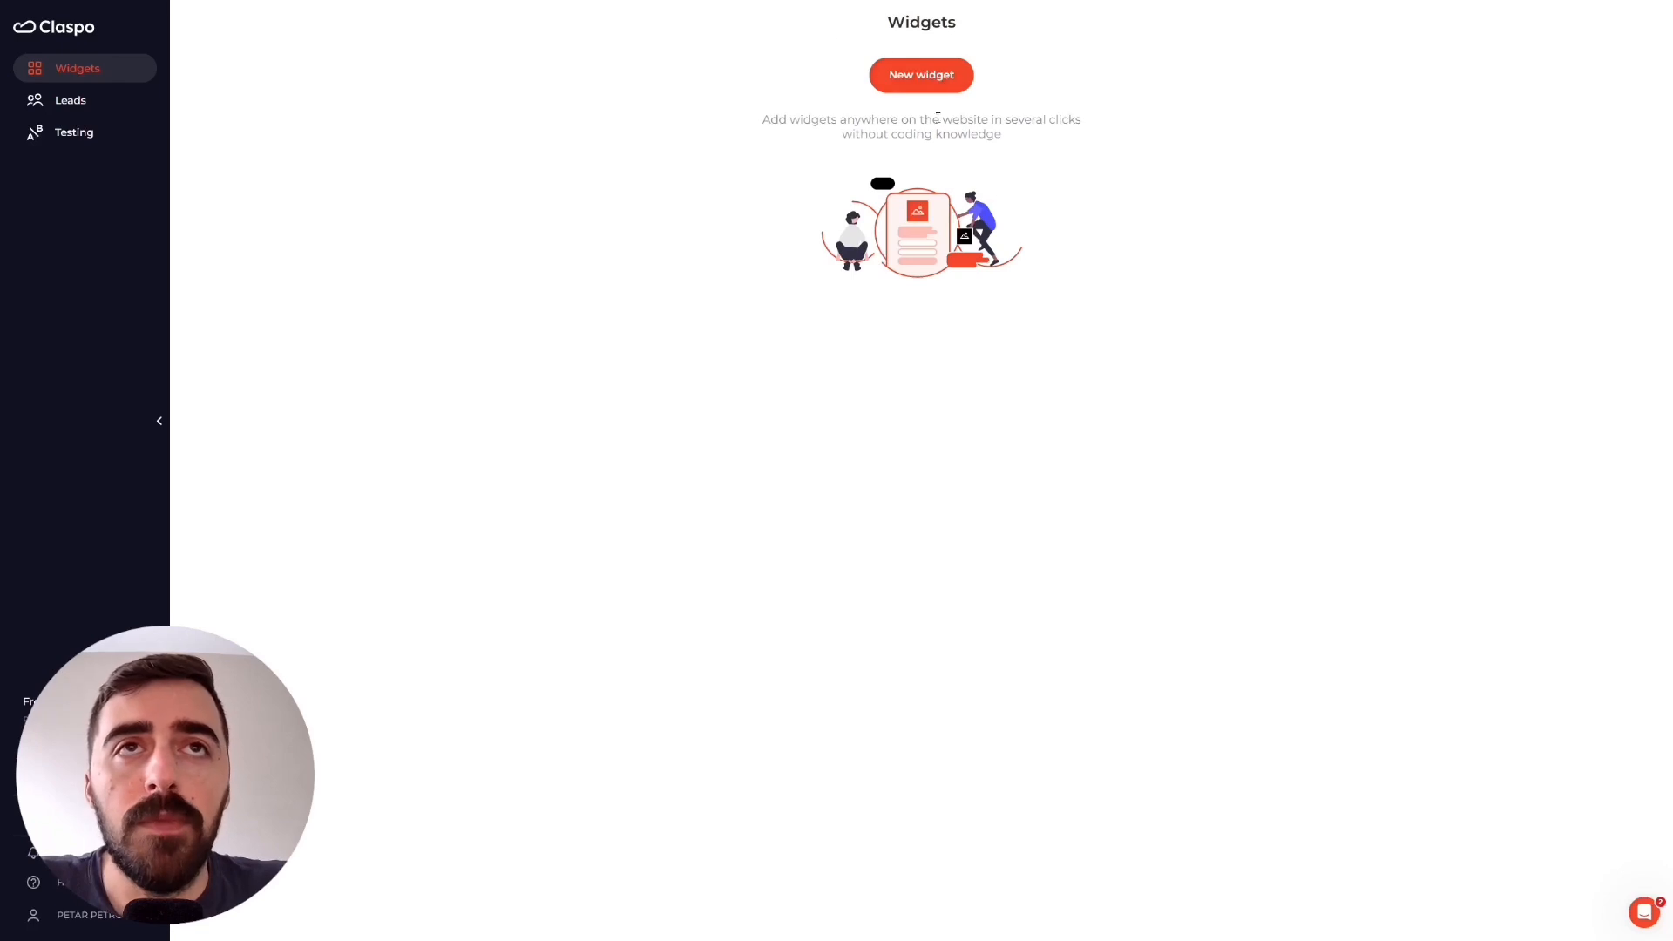
Step: Start a new widget from the template library and filter the templates by Increase Sales and Pop-up
left_click(895, 82)
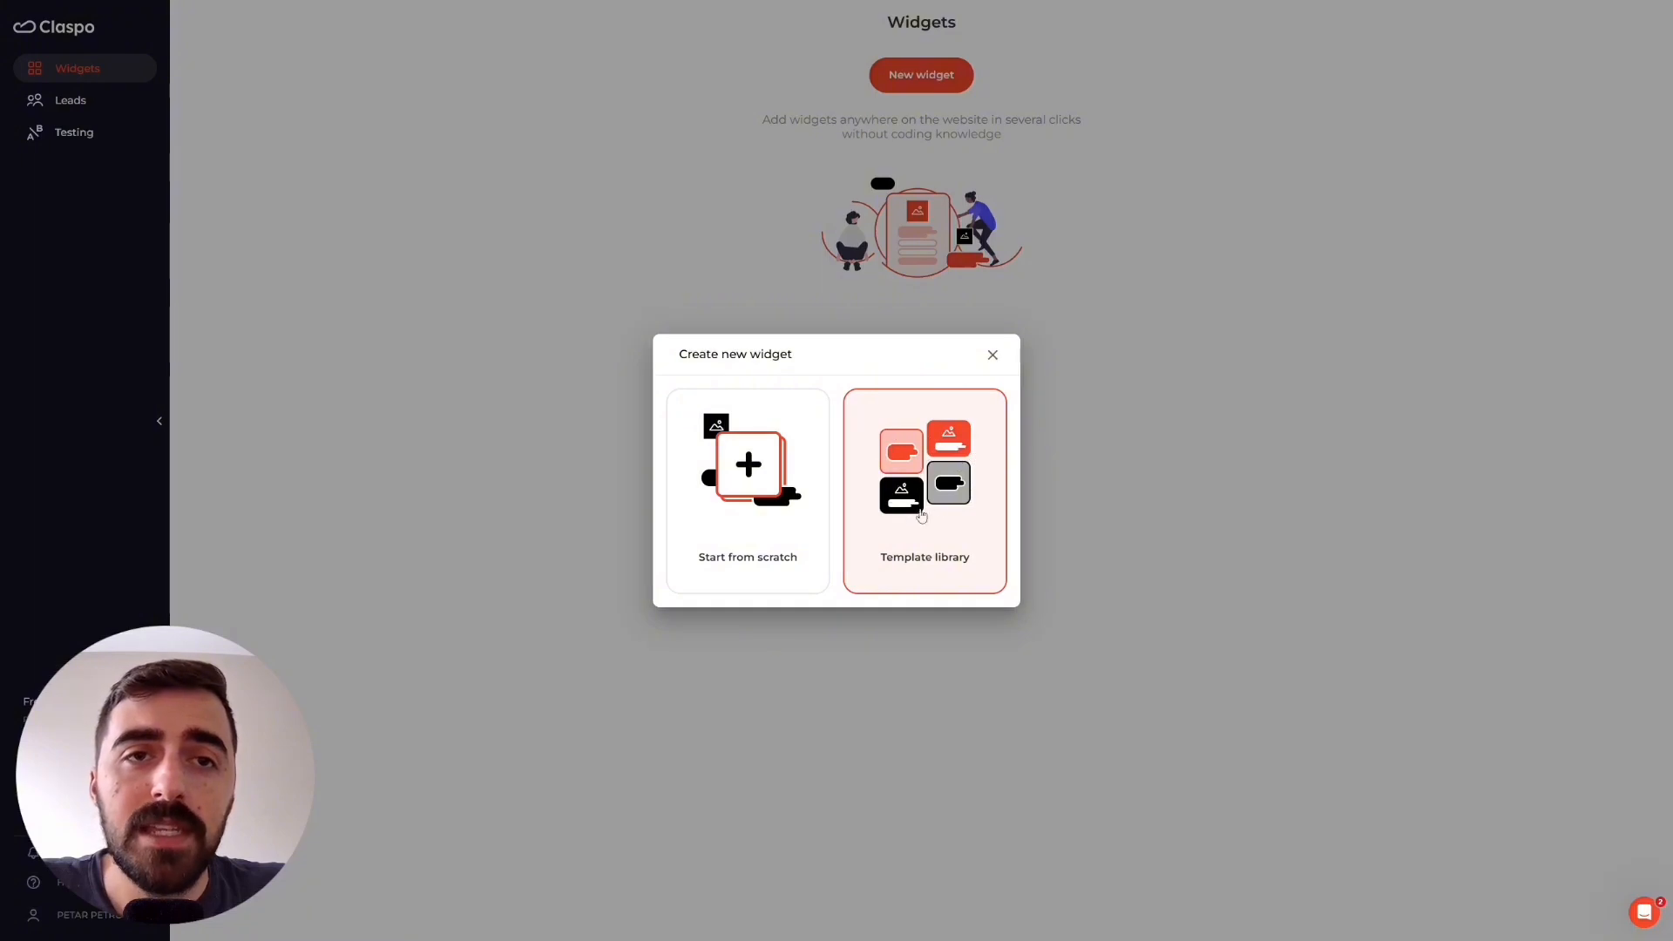
left_click(912, 453)
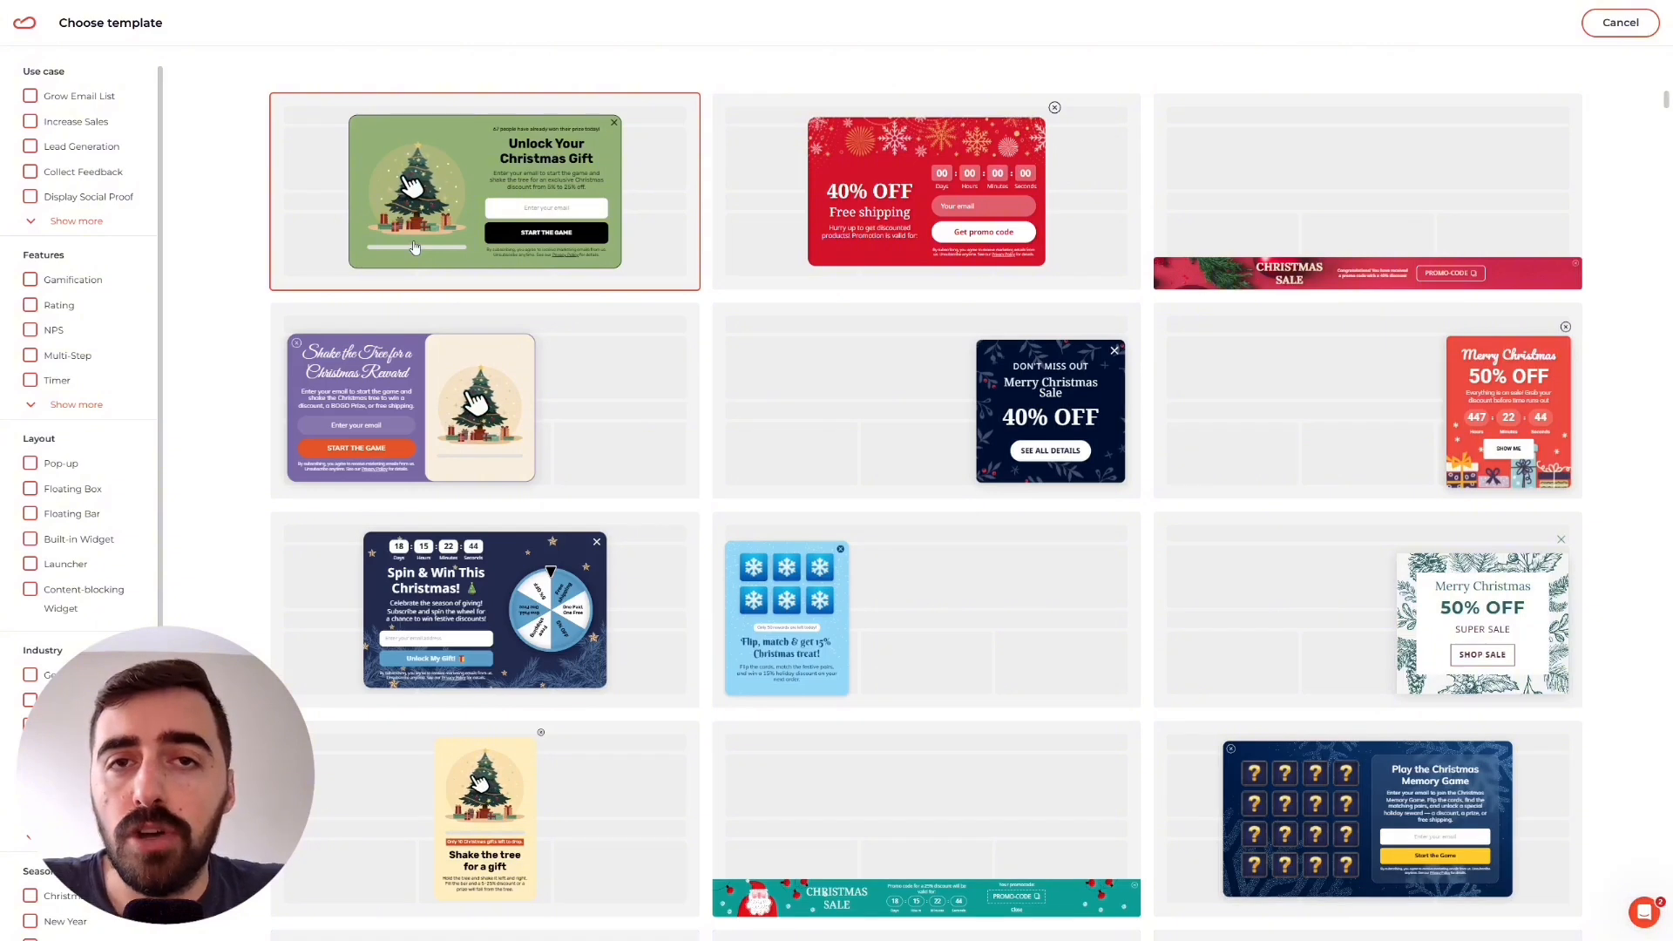
left_click(34, 123)
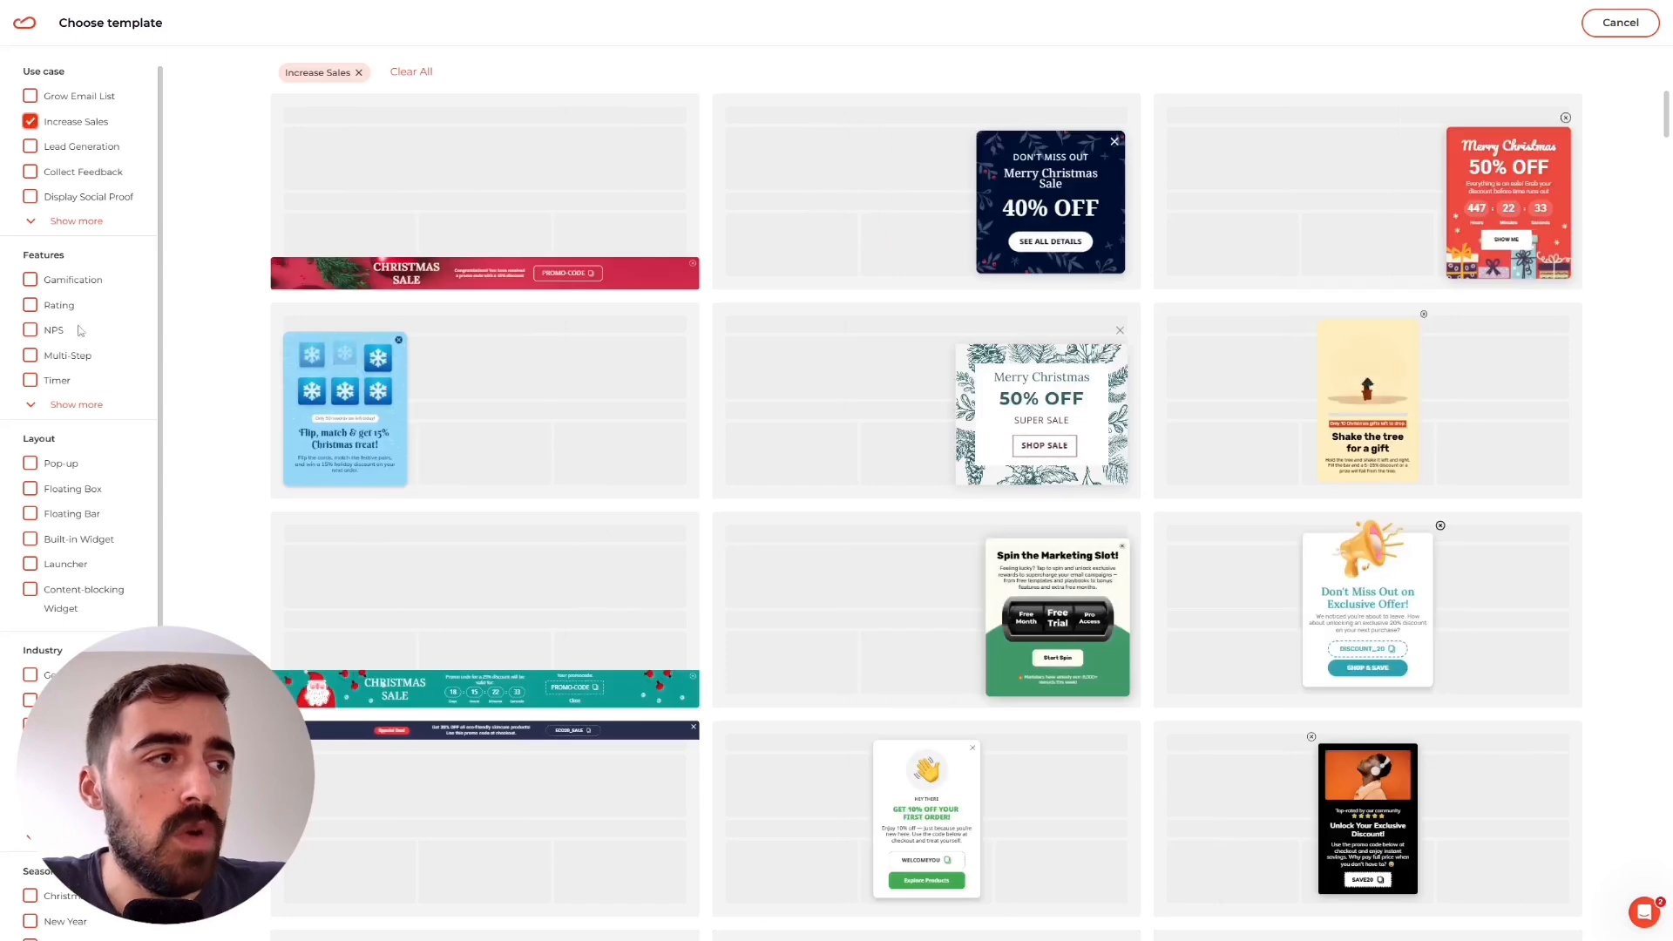
left_click(31, 464)
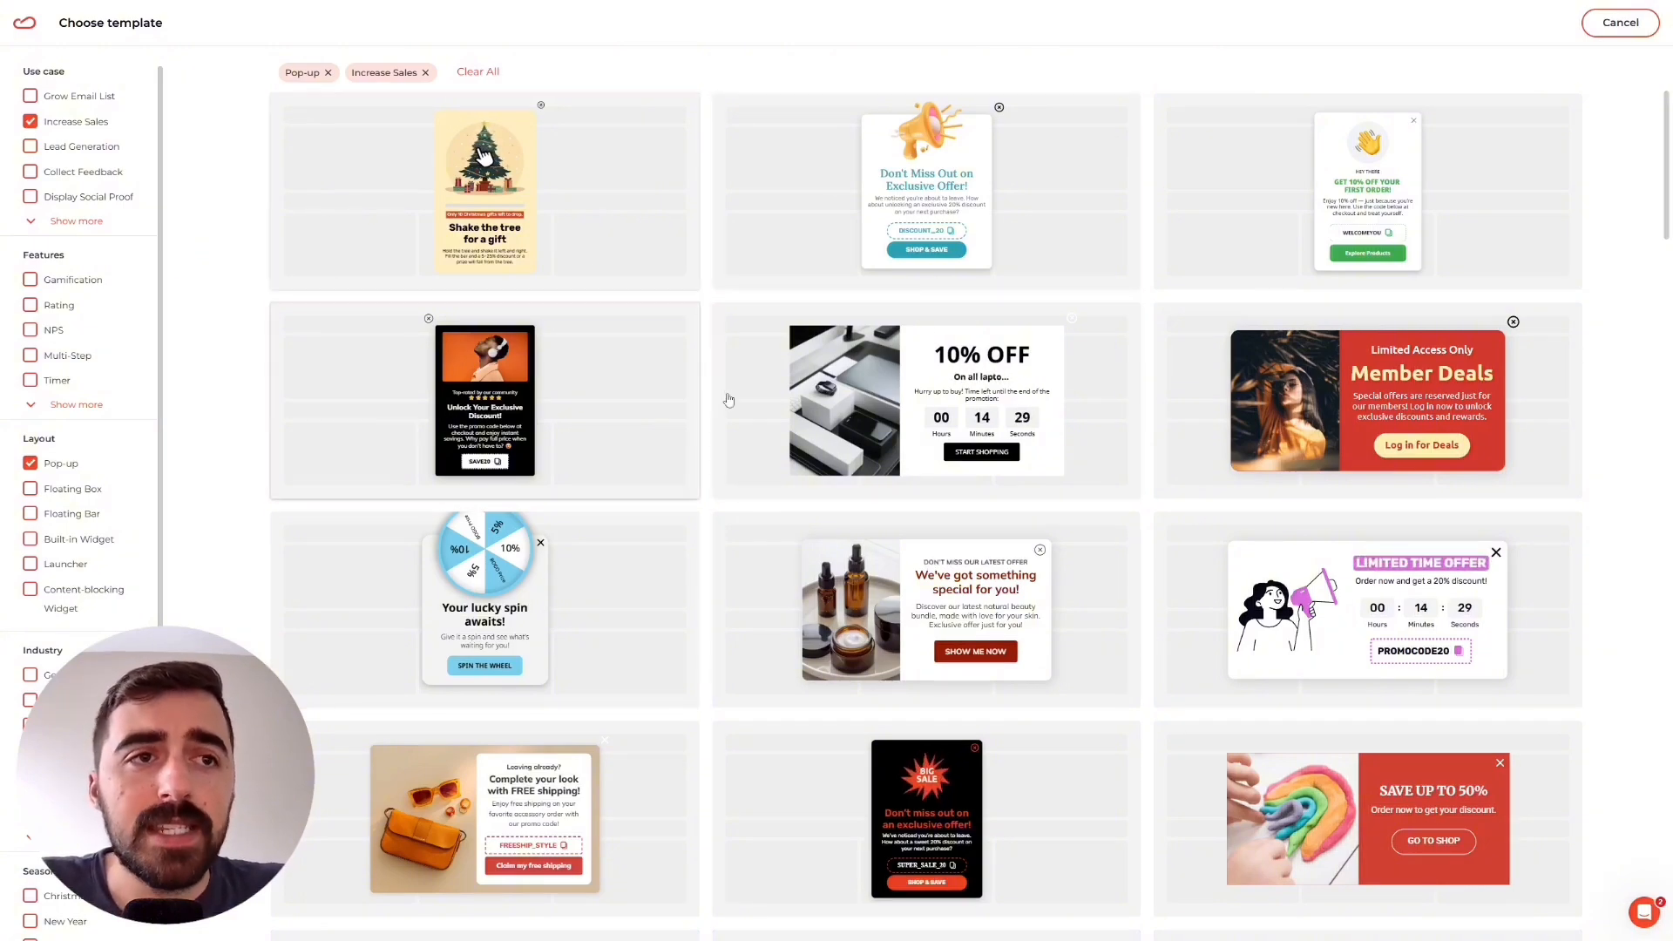
Step: Find the "Recommended just for you" sneaker pop-up among the filtered templates and use it for the widget
scroll(714, 297, "down", 2)
scroll(871, 262, "down", 6)
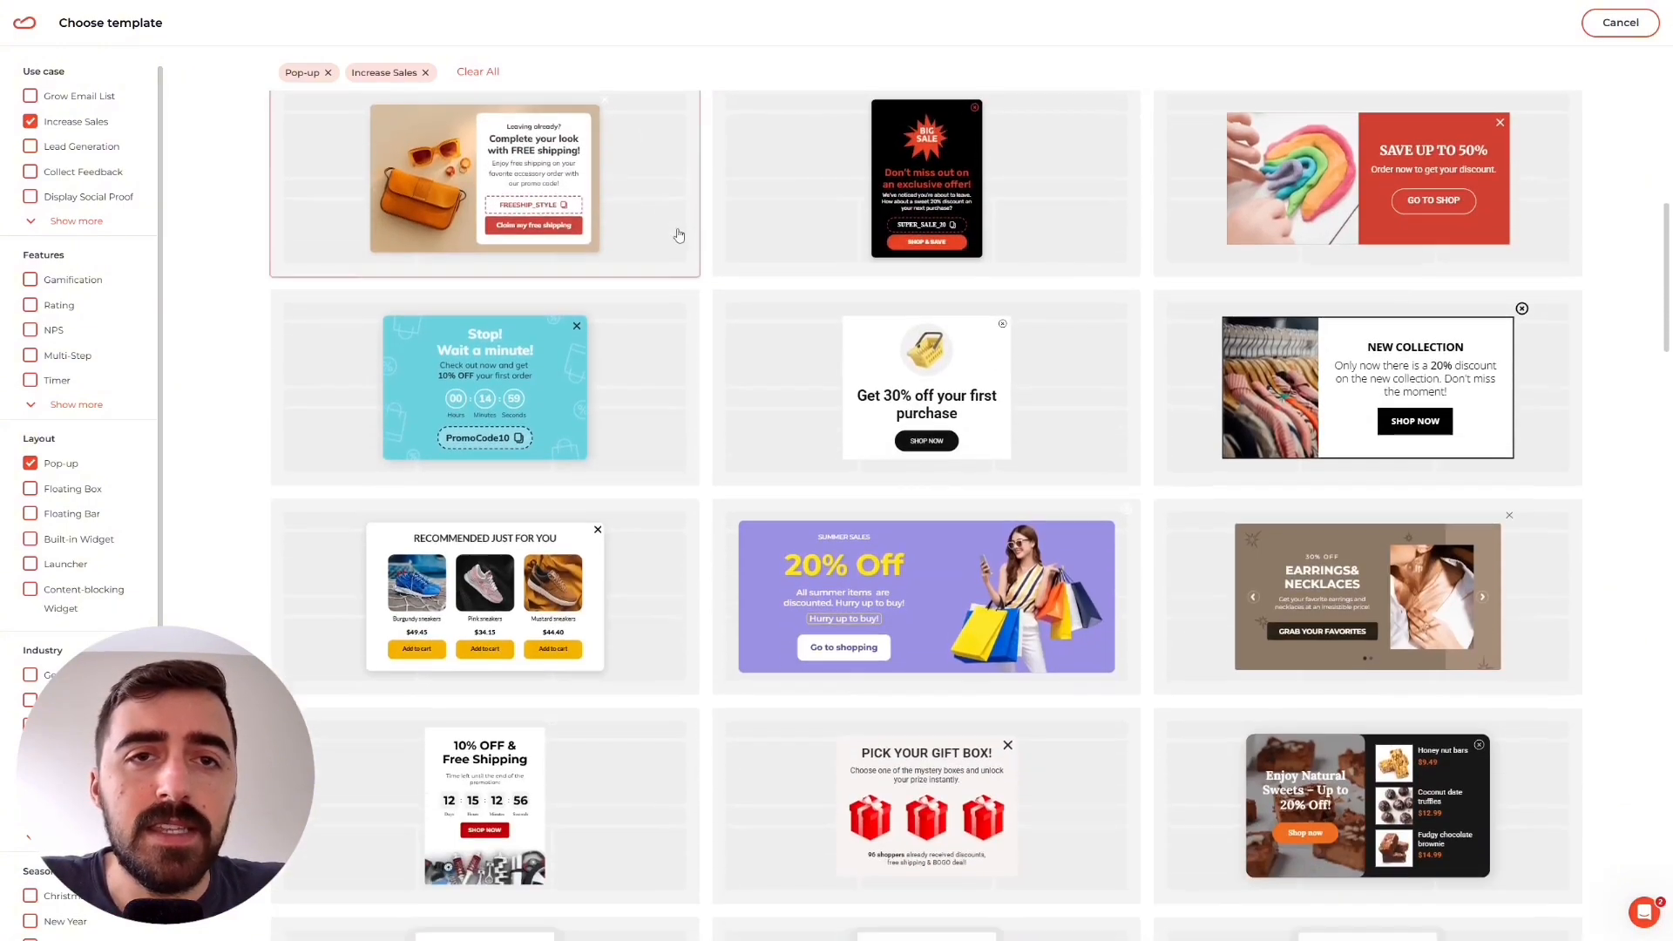
scroll(1084, 200, "down", 1)
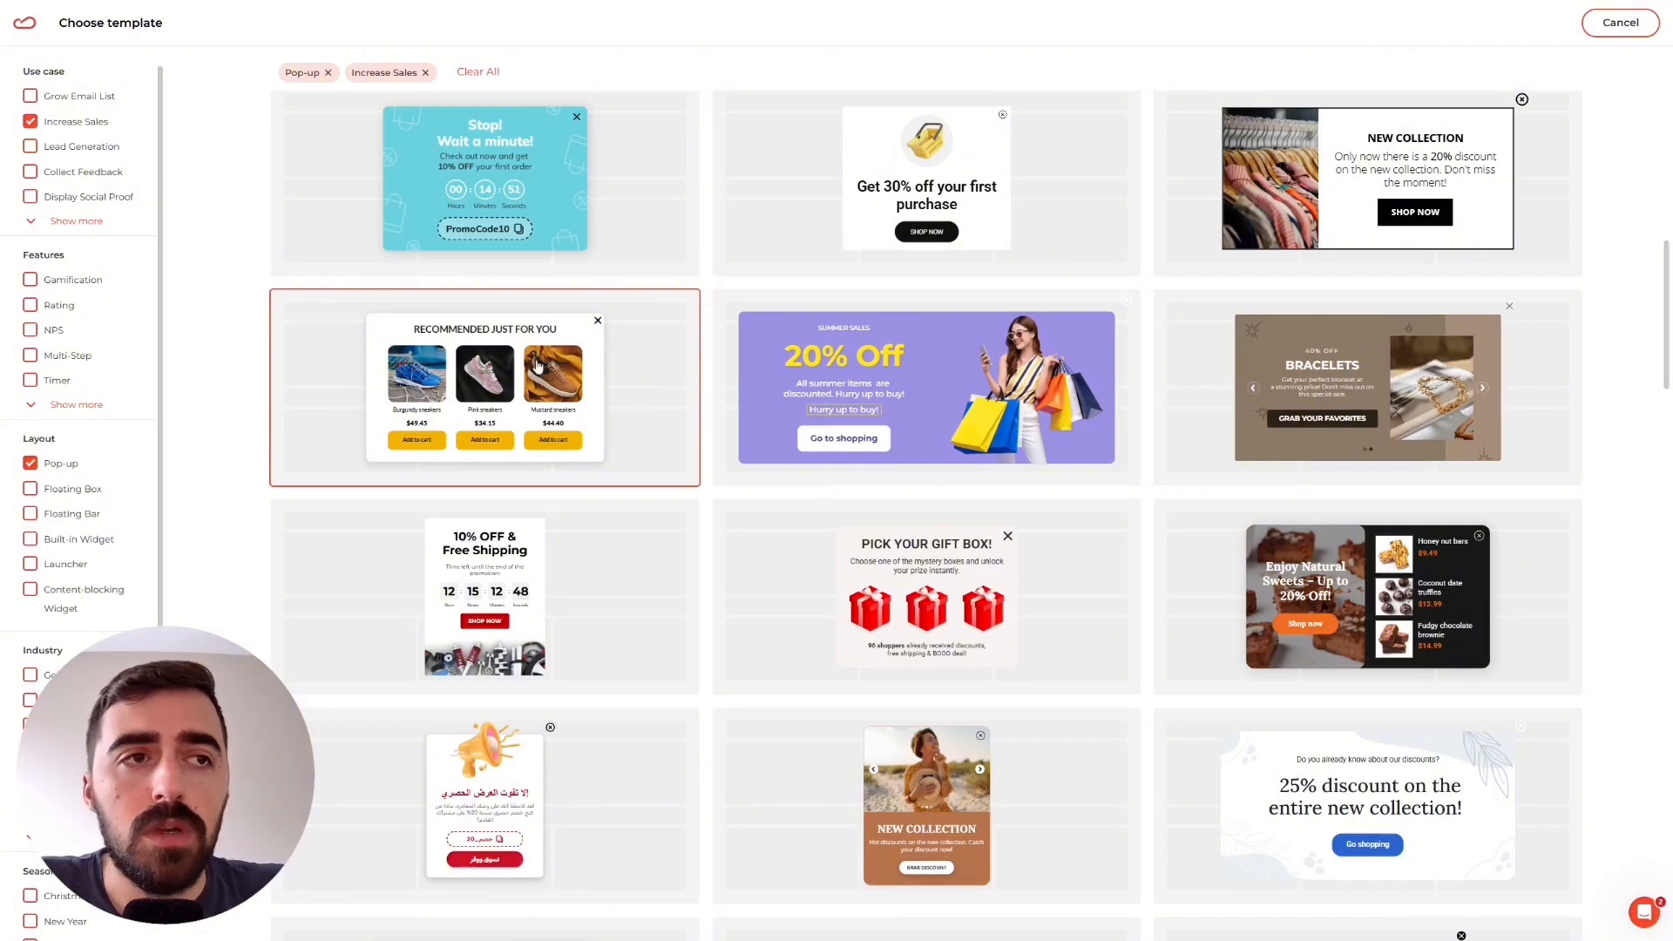
left_click(562, 388)
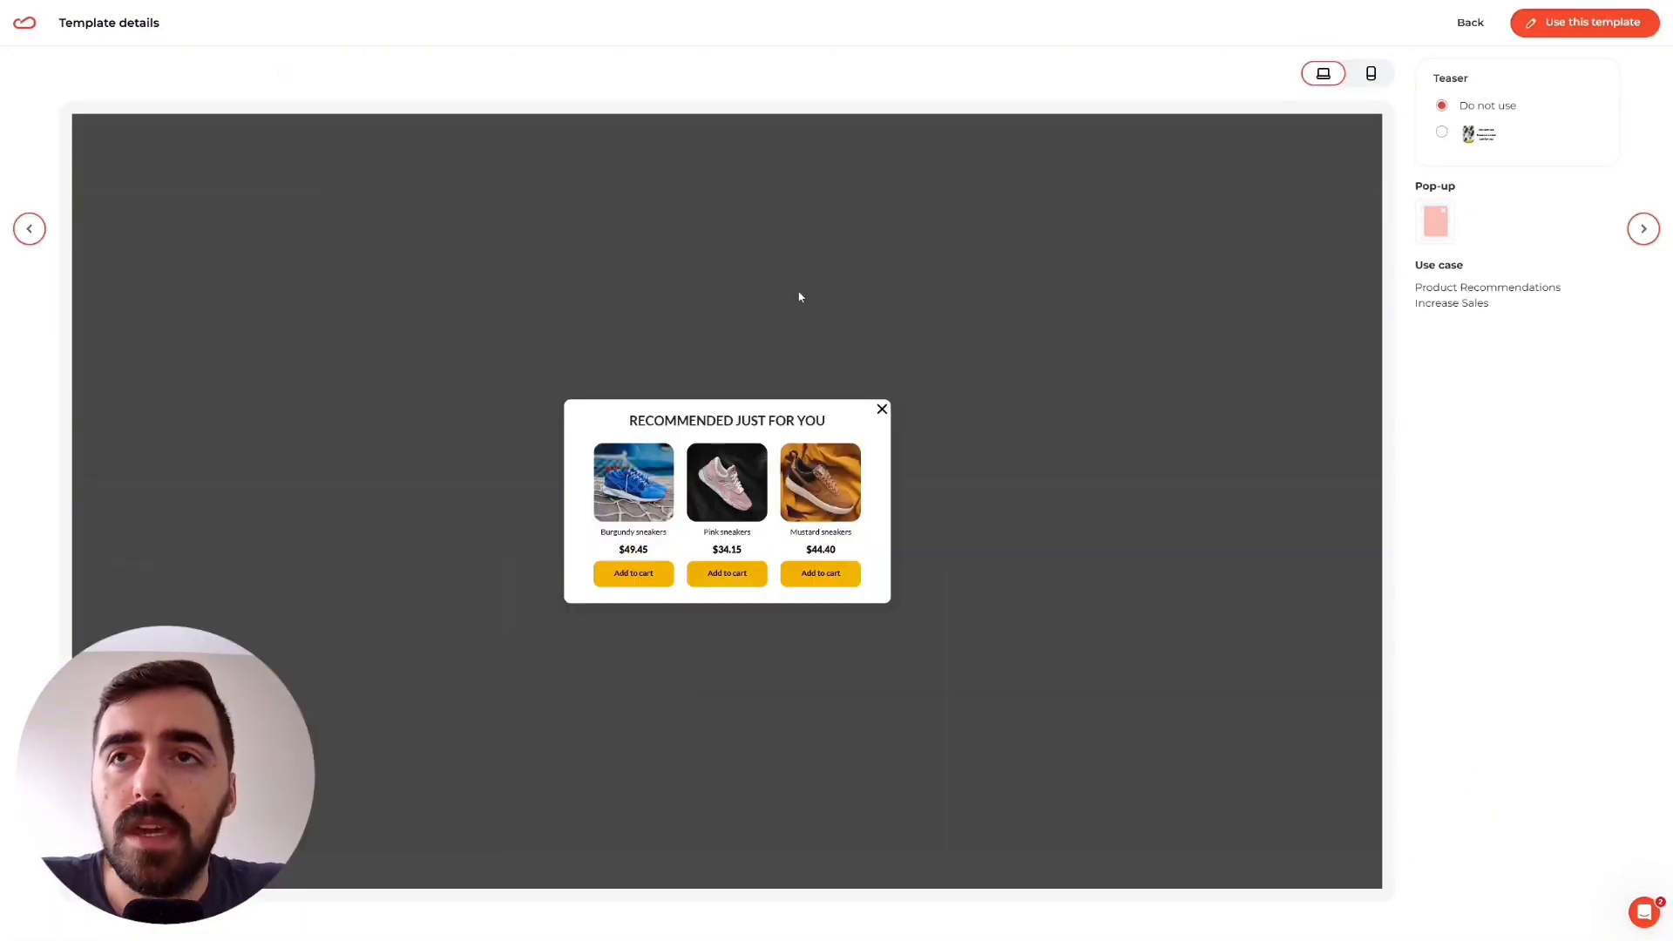
left_click(1604, 32)
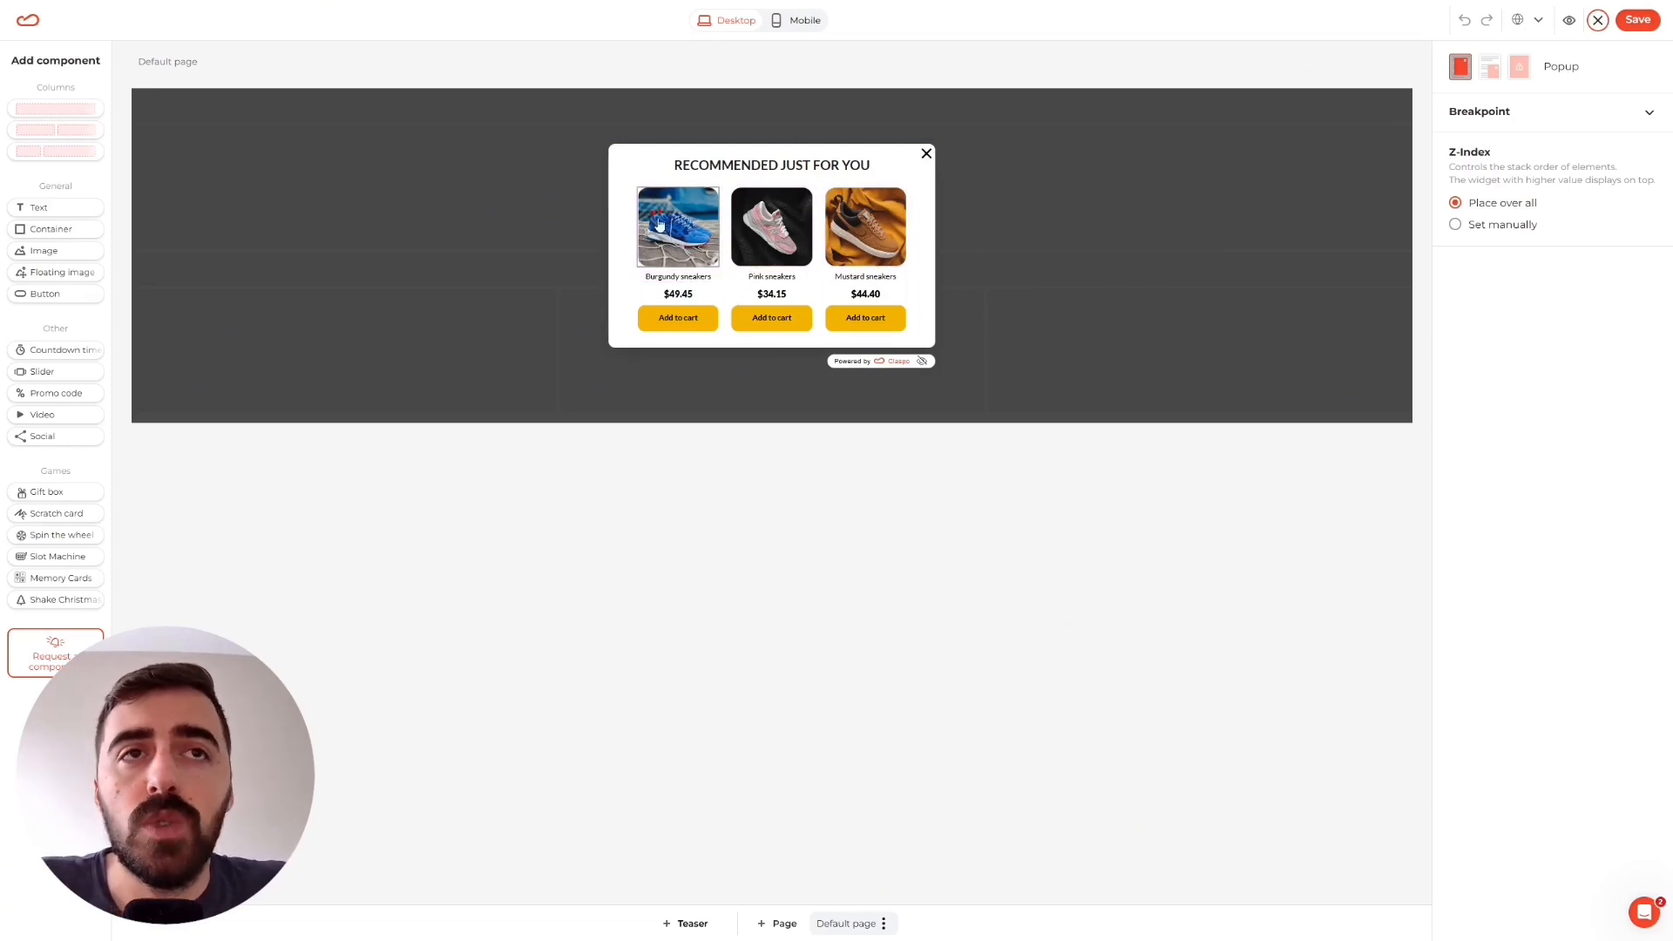
Step: Delete the third product column, containing the mustard sneakers, from the pop-up
left_click(906, 277)
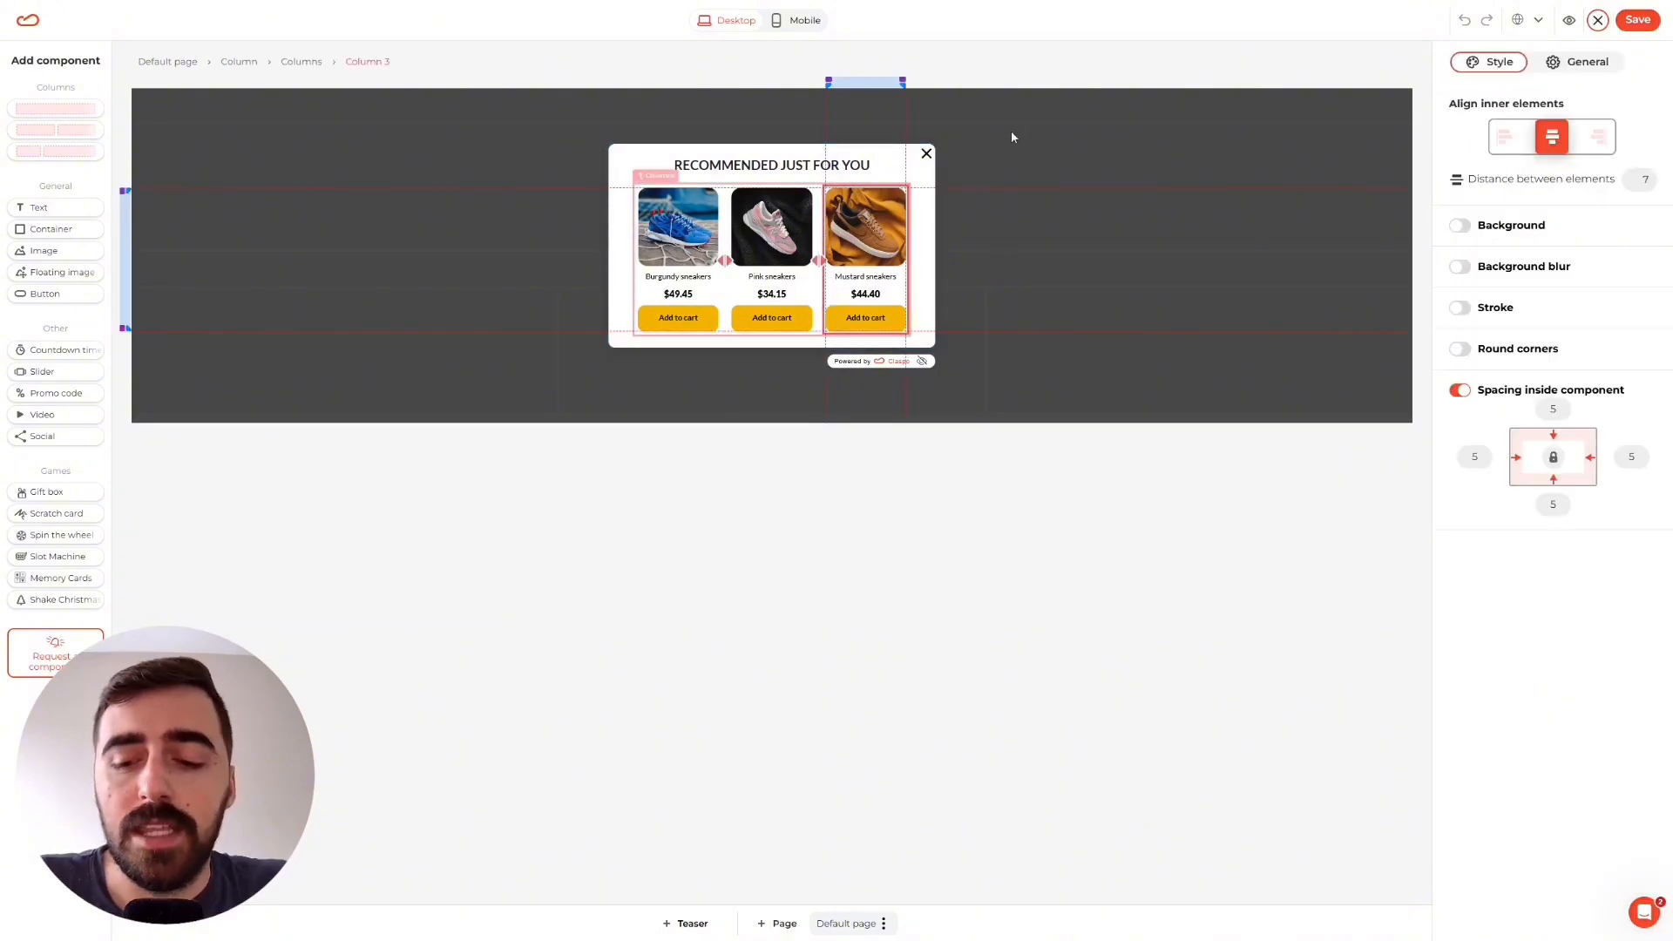
key("Delete")
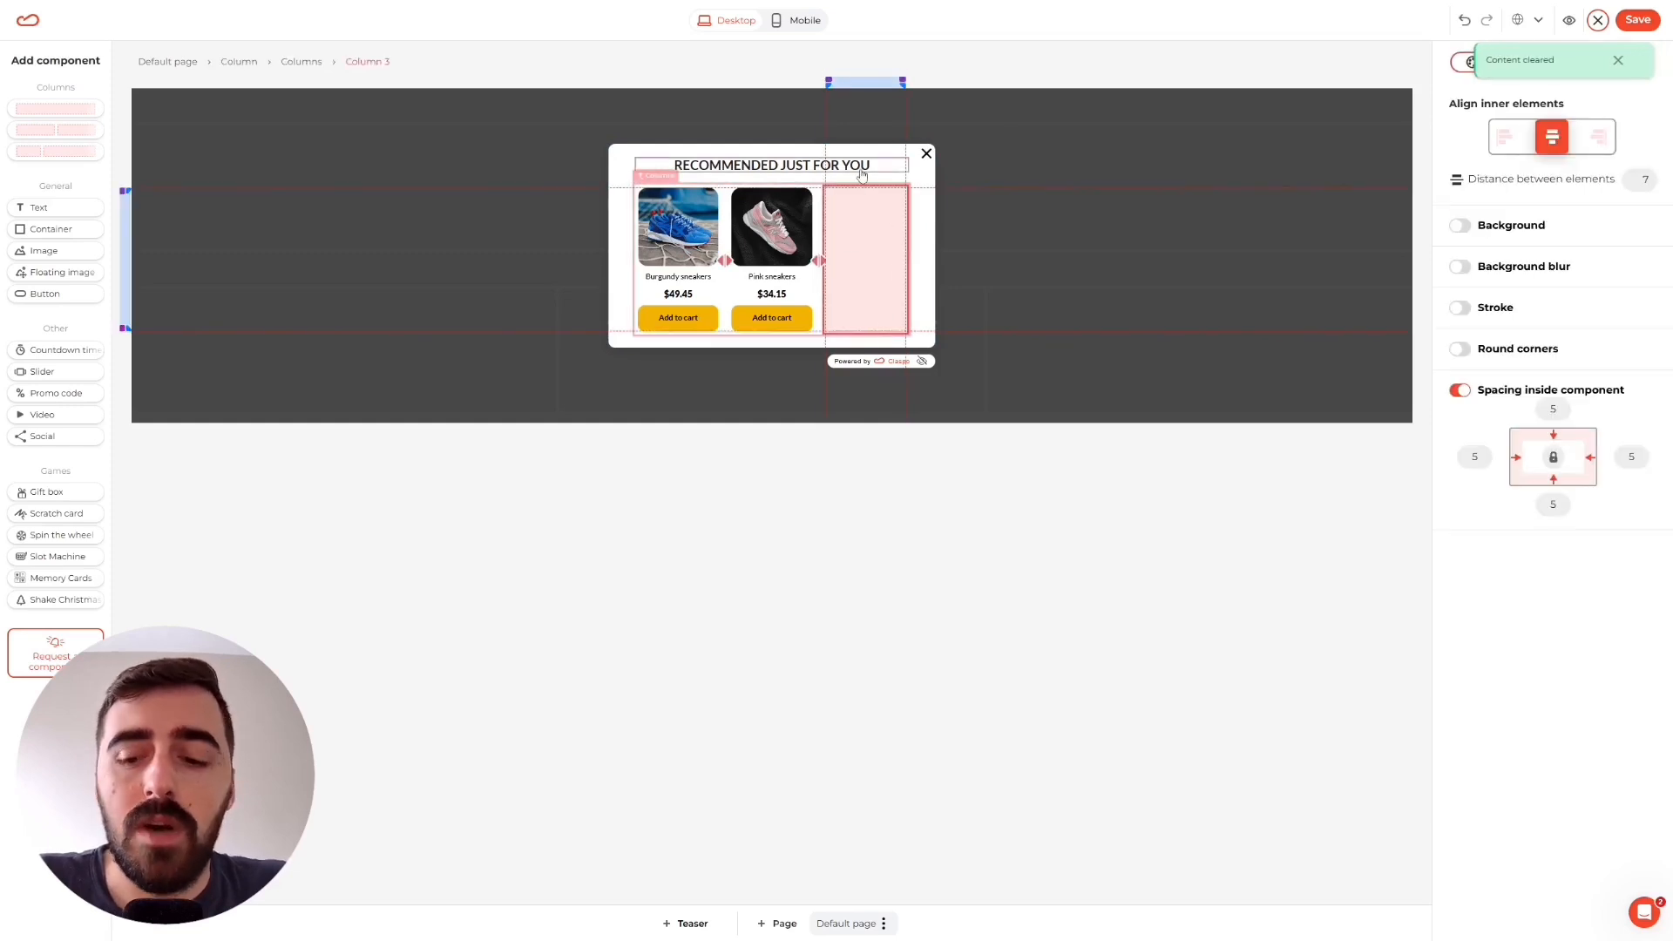
key("Delete")
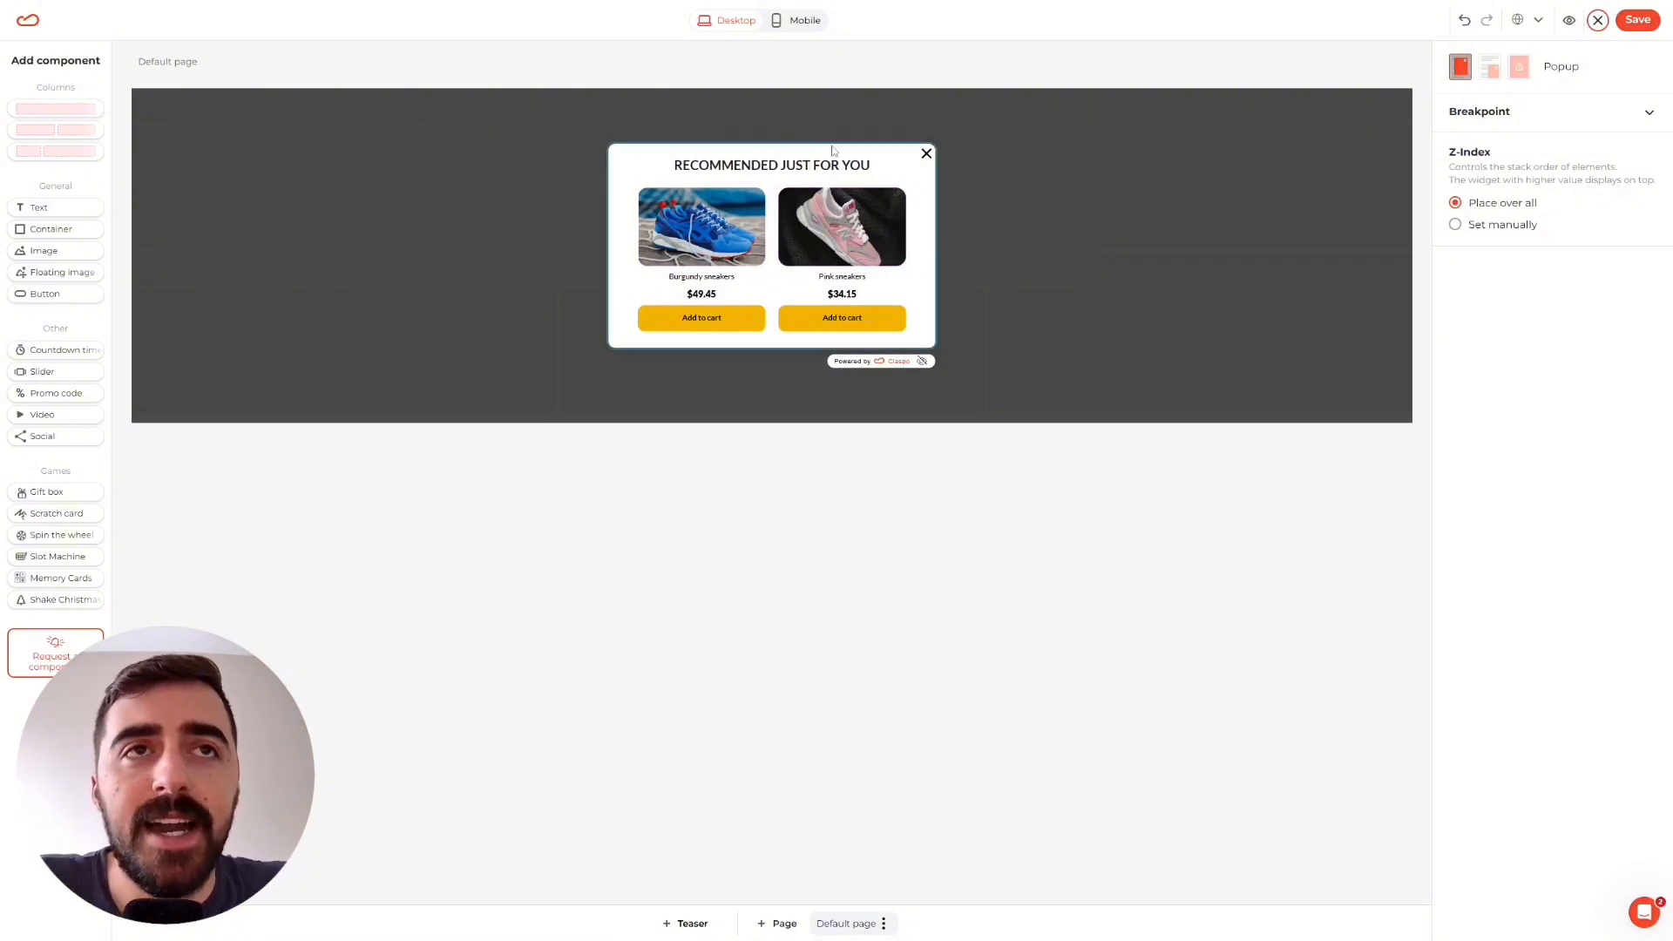
Step: Replace the pop-up's heading text with "BEST SELLERS for 2026"
left_click(730, 167)
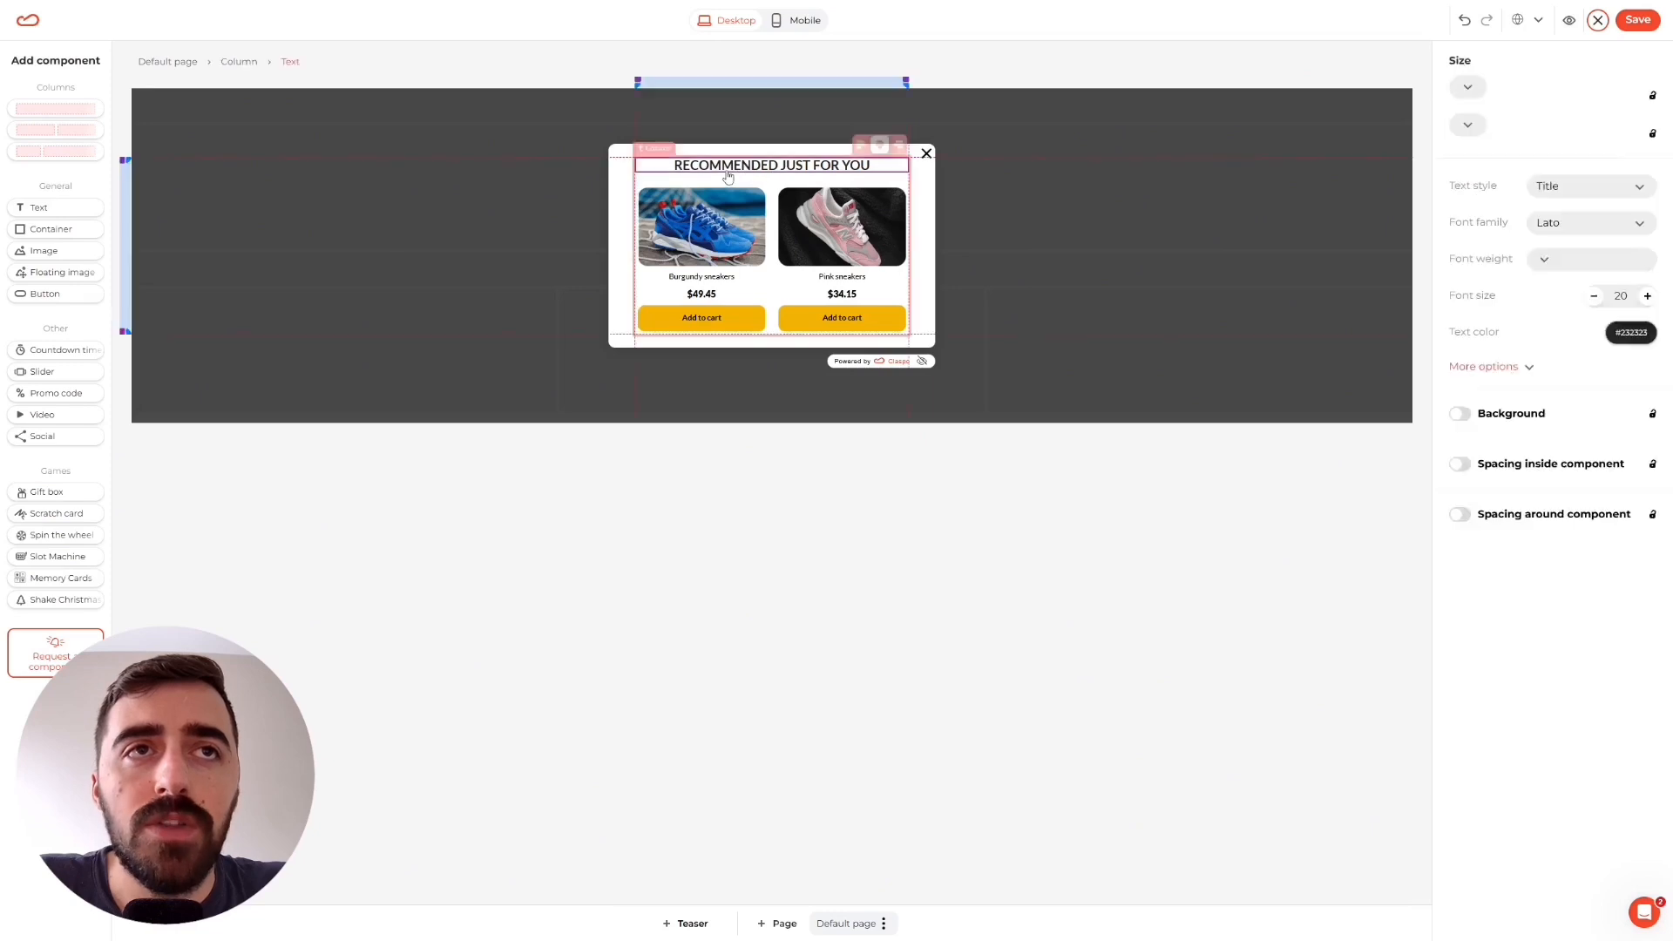
double_click(758, 164)
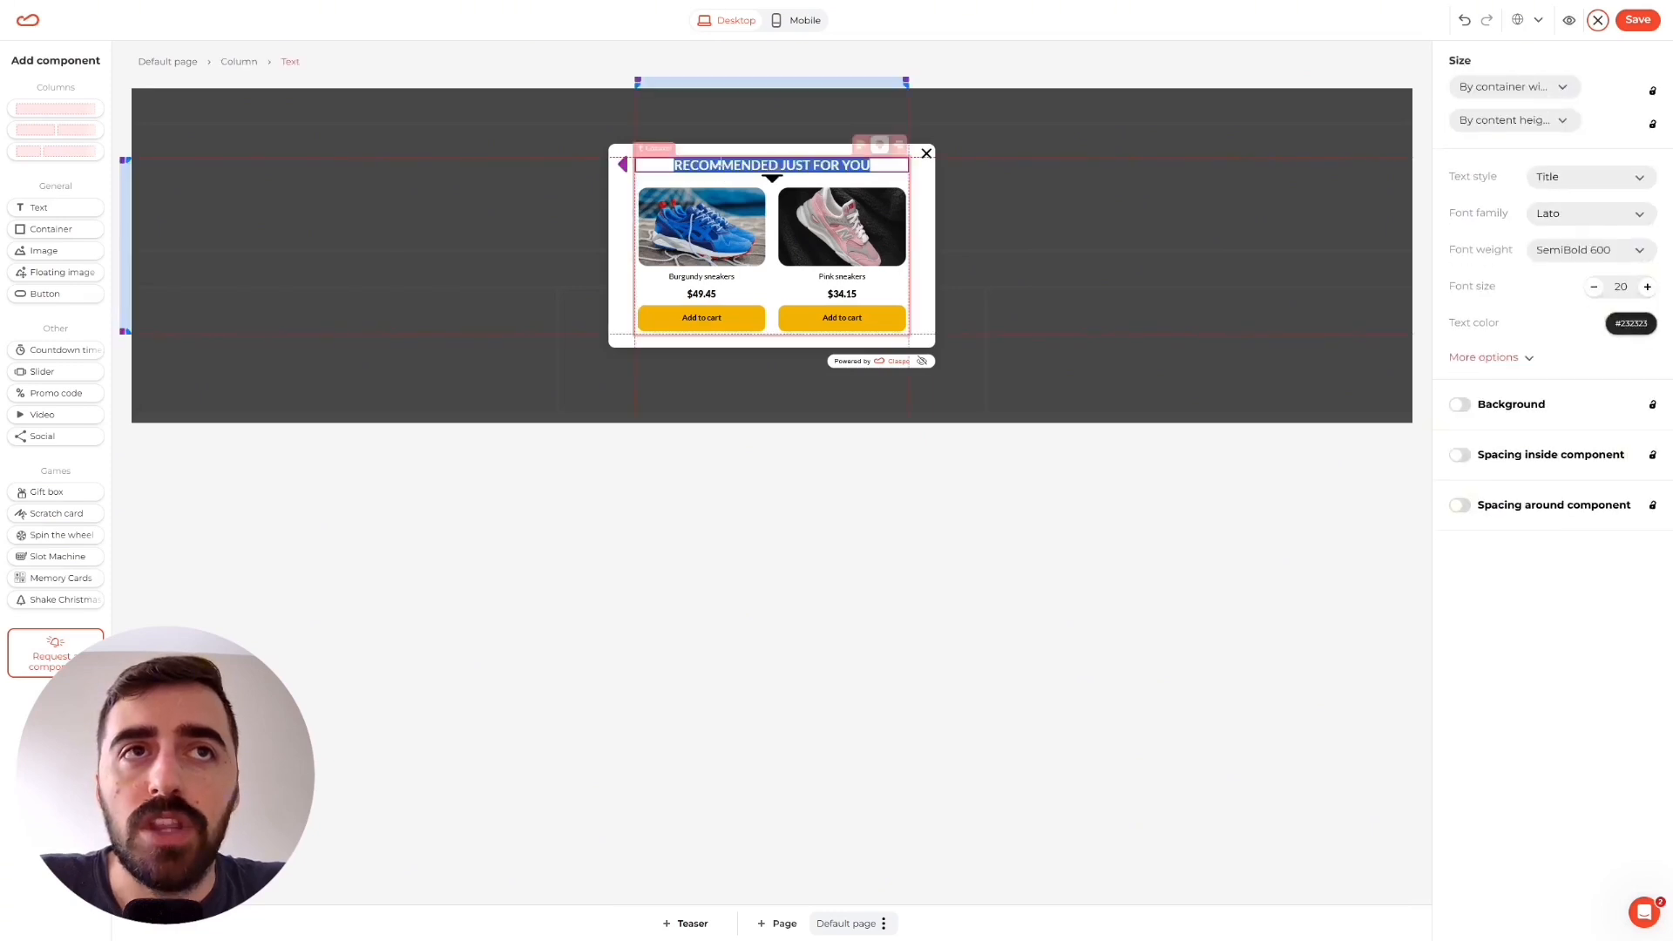
type("BEST SELLERS for 2026")
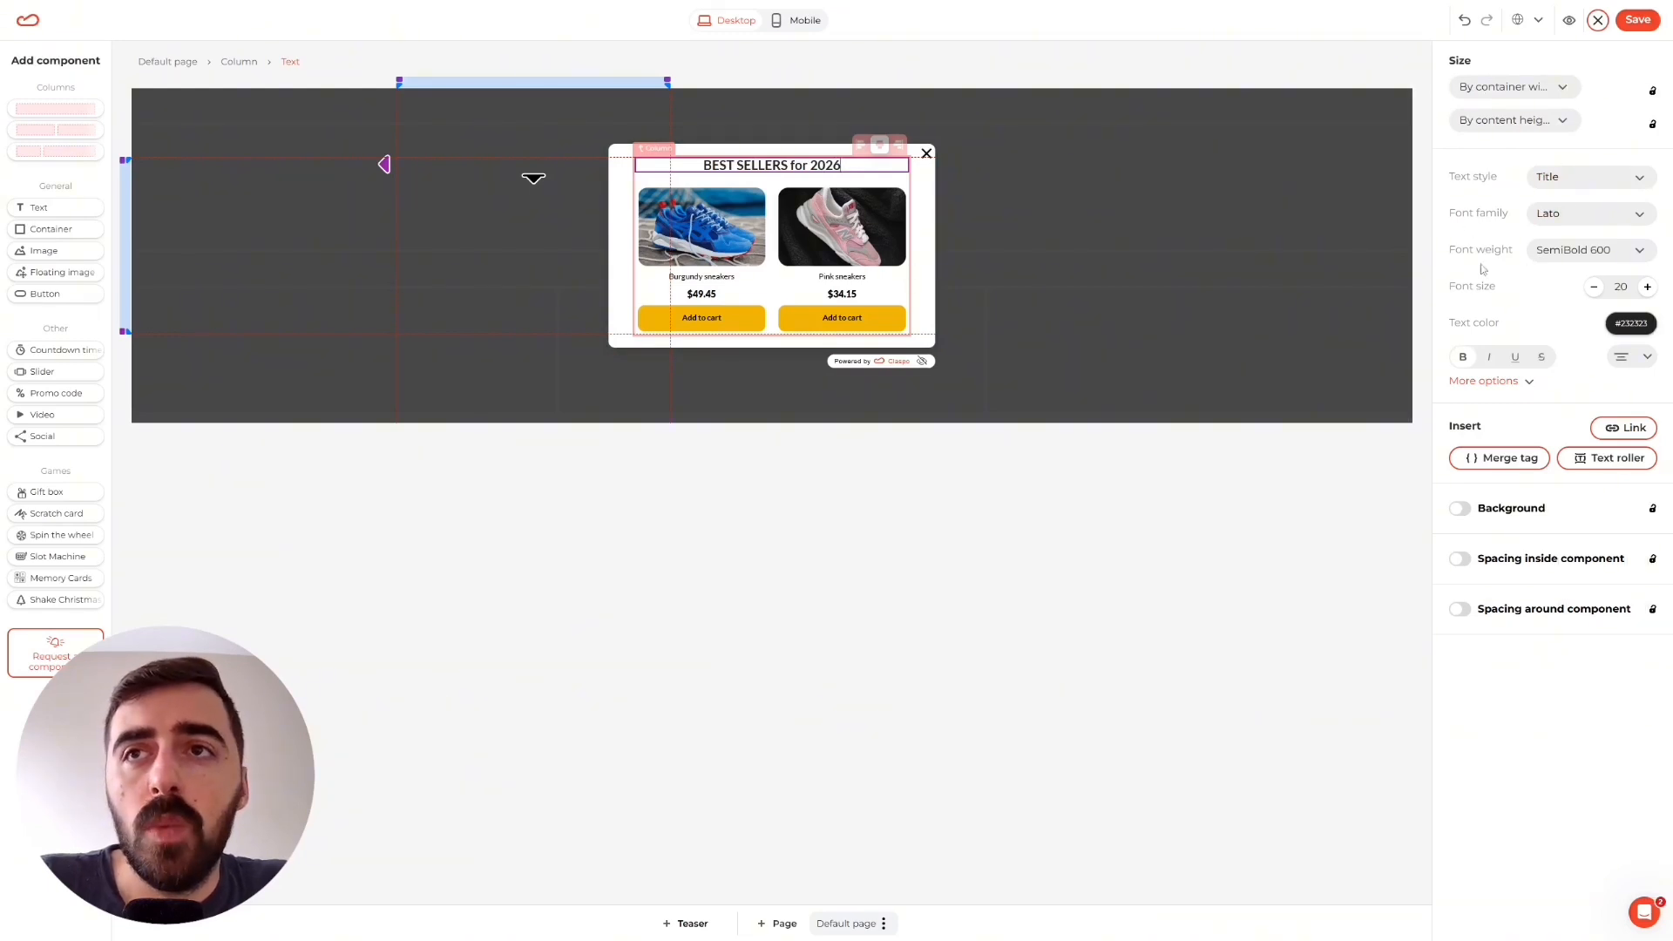
Step: Expand the heading's text options and set its font size to 30
left_click(1481, 381)
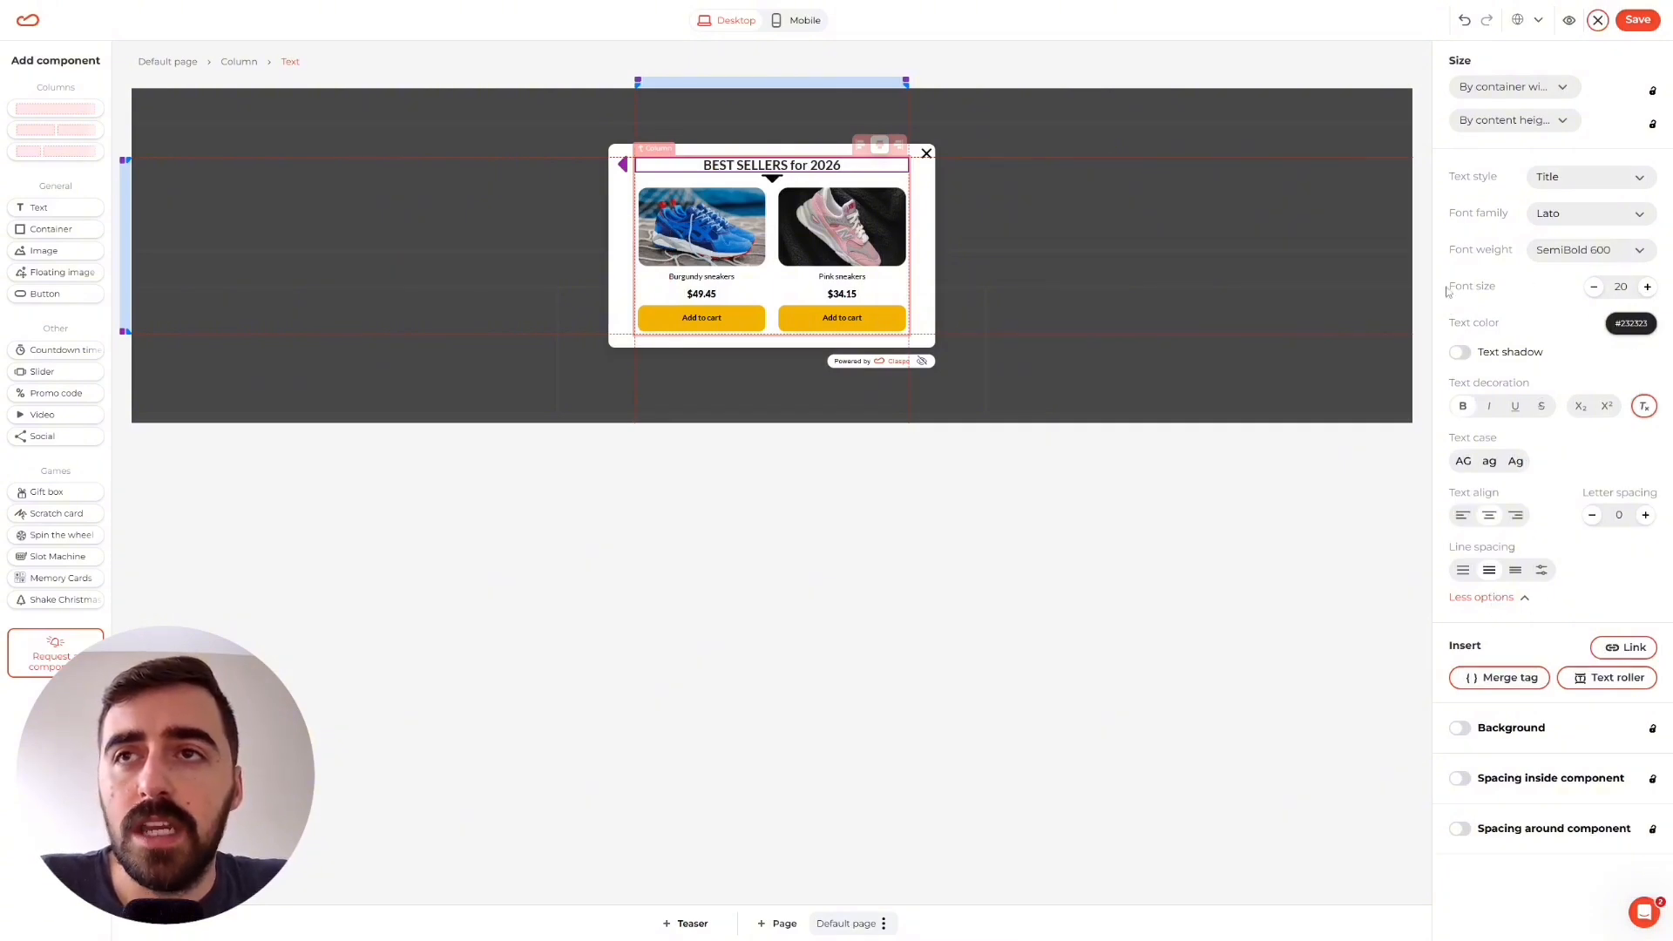
left_click(1646, 287)
left_click(1646, 288)
left_click(1646, 288)
left_click(1646, 288)
left_click(1645, 287)
left_click(1645, 288)
left_click(1646, 287)
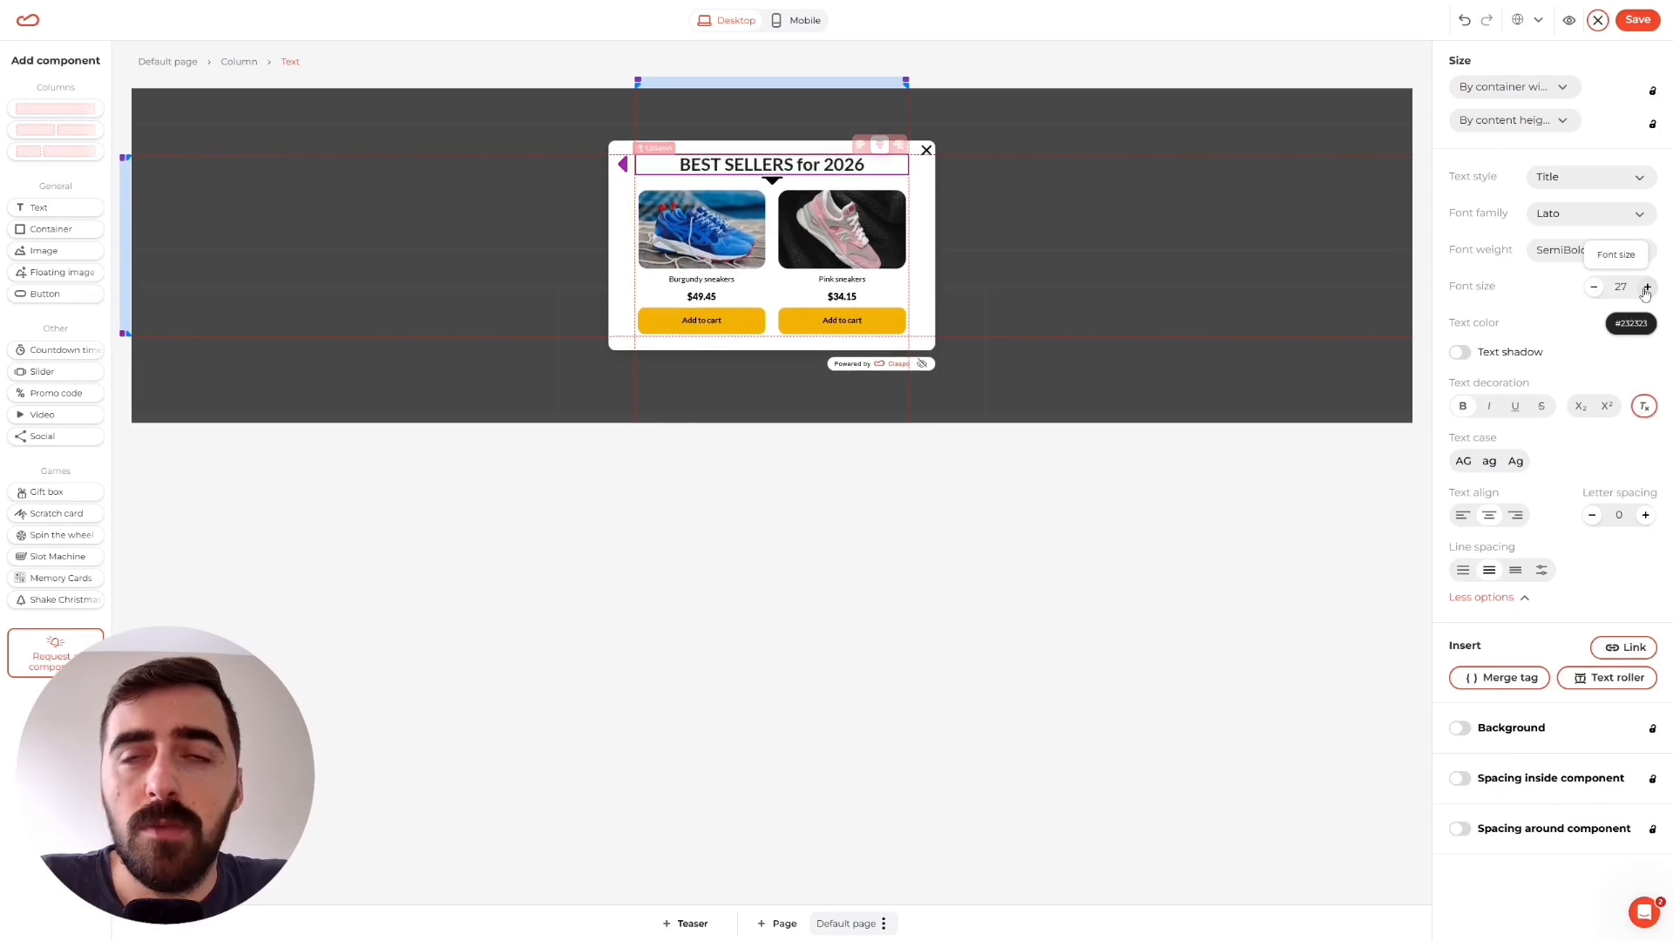
left_click(1646, 288)
left_click(1645, 287)
left_click(1646, 288)
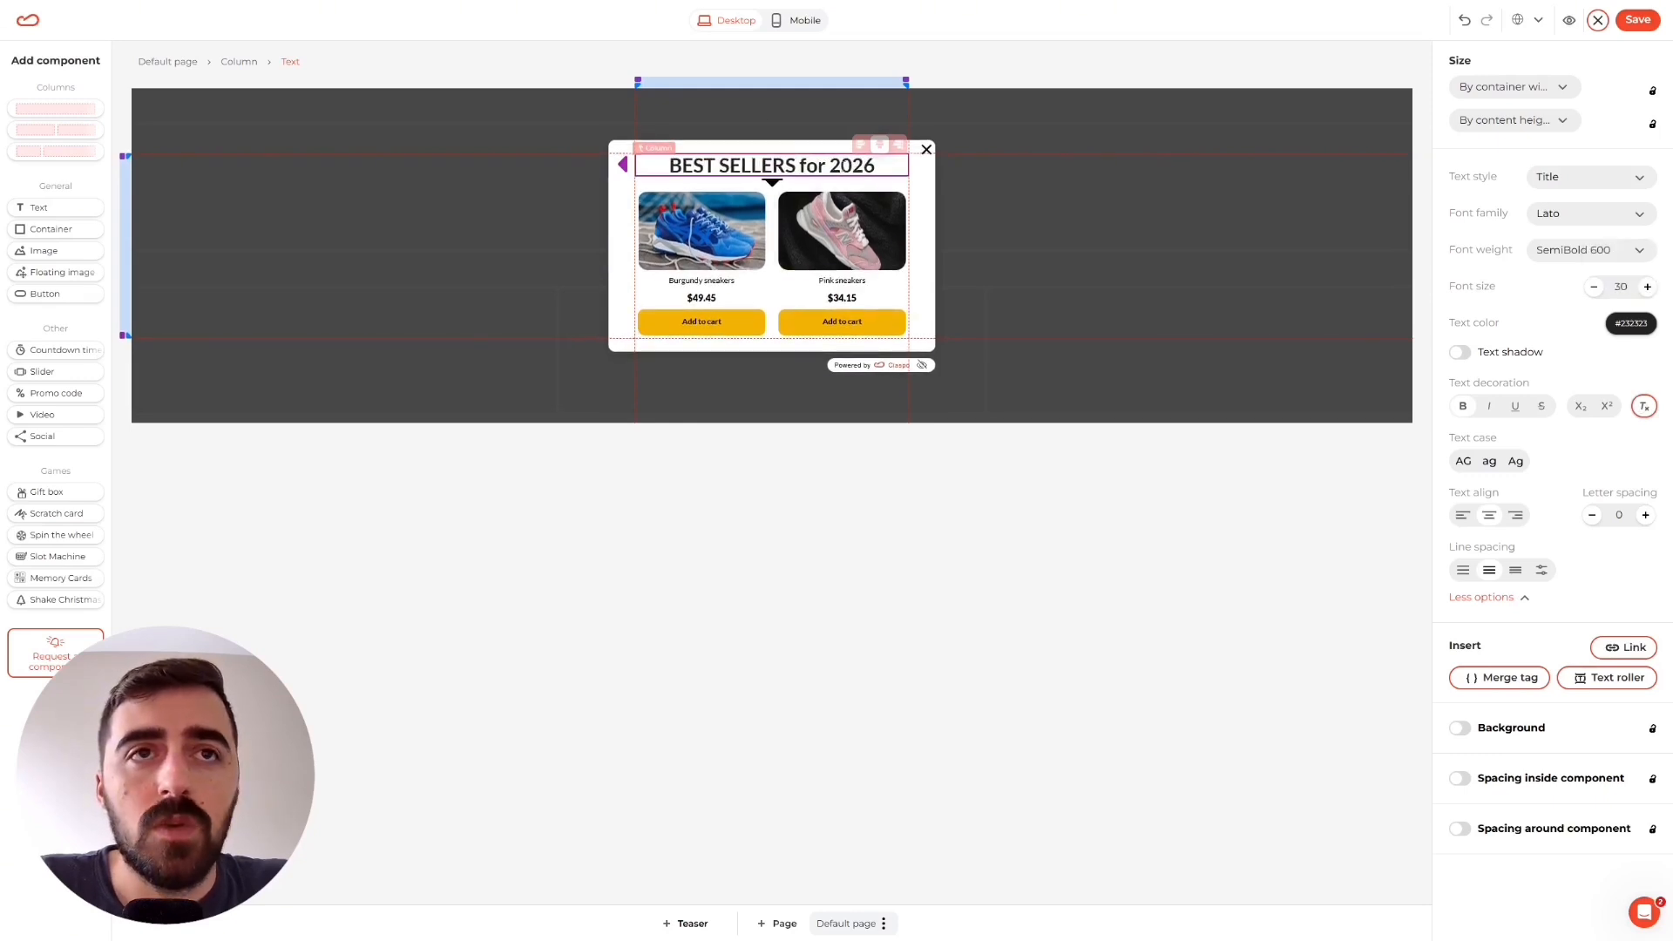
Step: Set the font size of the product price text to 21
left_click(701, 298)
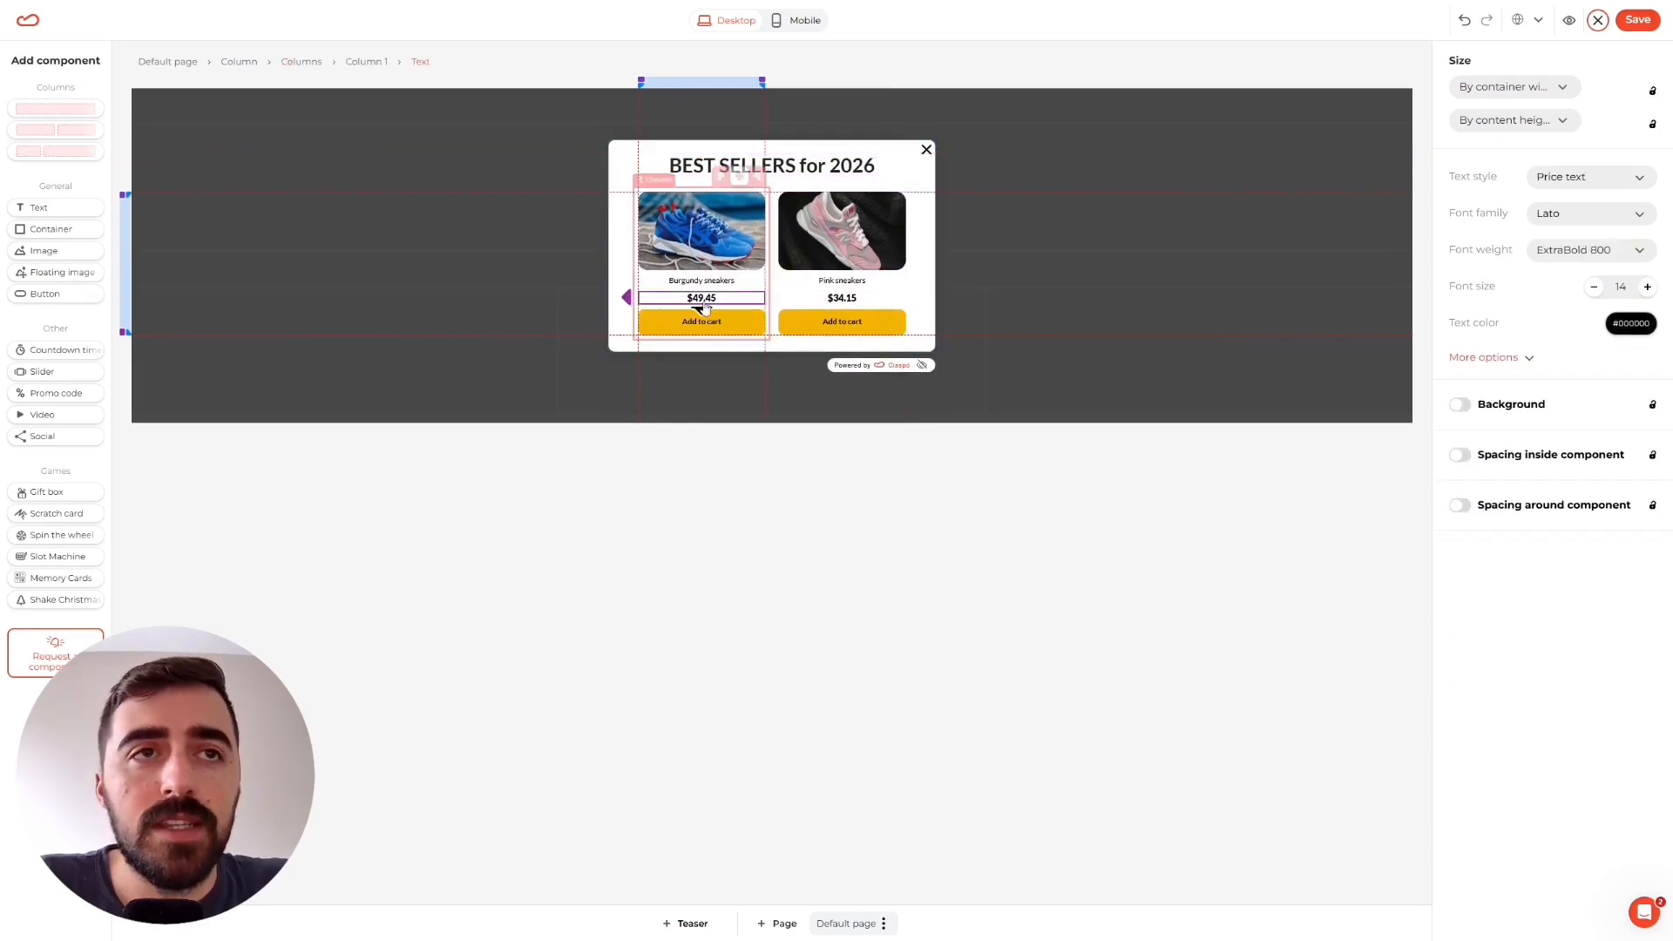
left_click(1646, 288)
left_click(1646, 287)
left_click(1646, 287)
left_click(1646, 287)
left_click(1647, 288)
left_click(1647, 288)
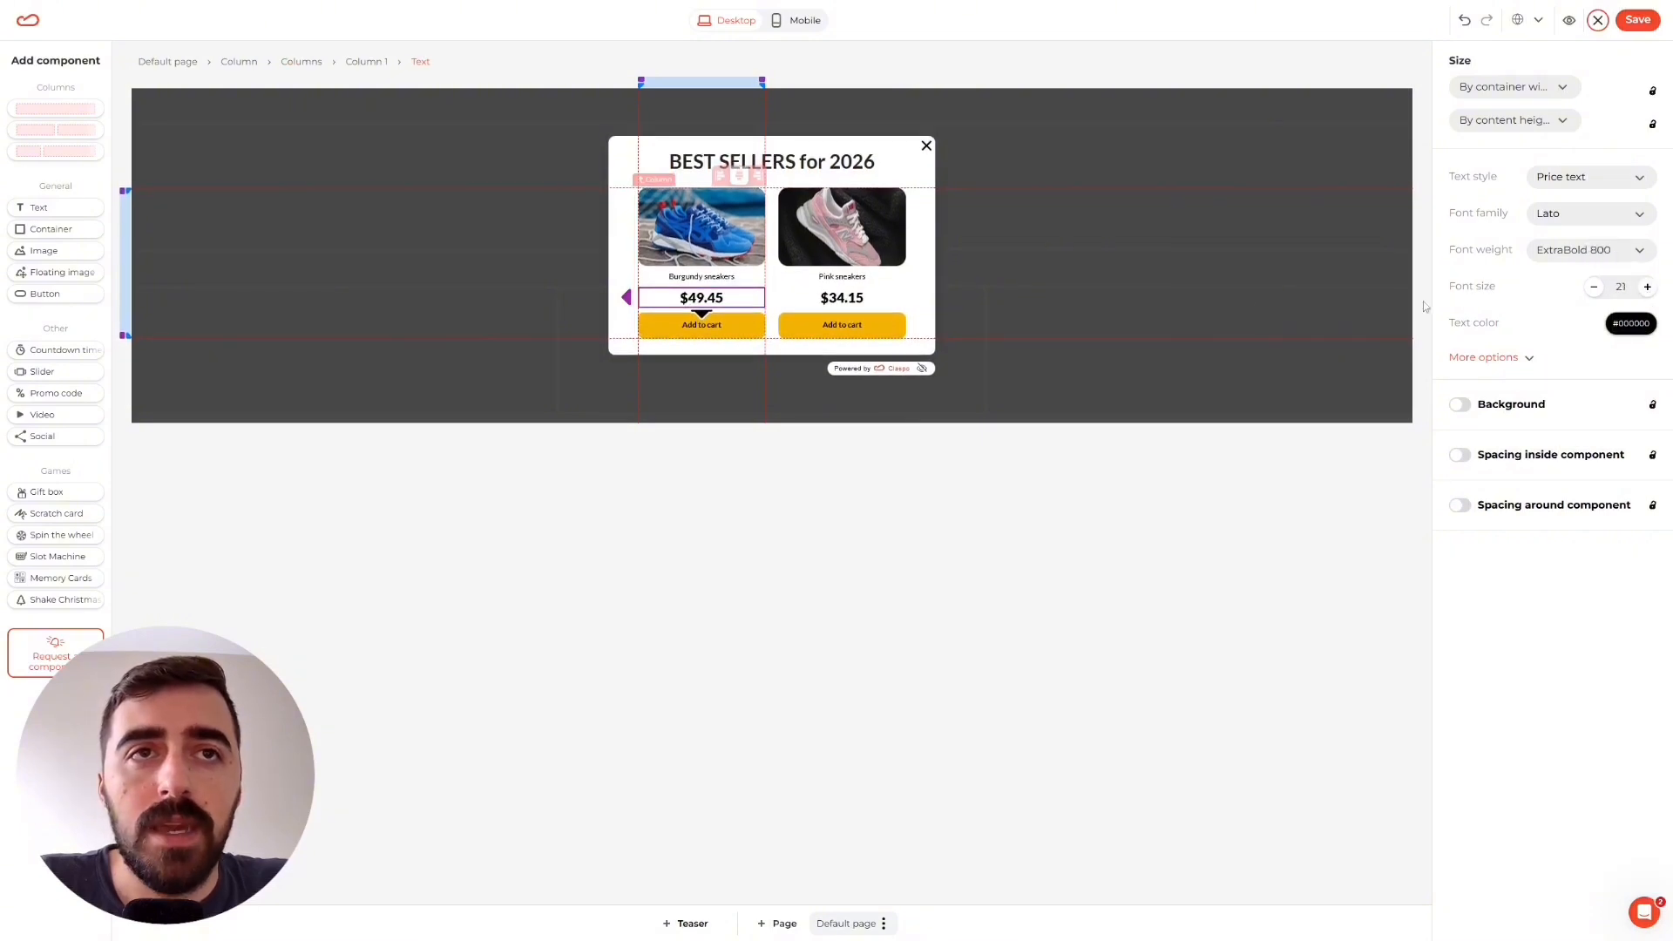
Step: Set the font size of the product name text to 16
left_click(841, 276)
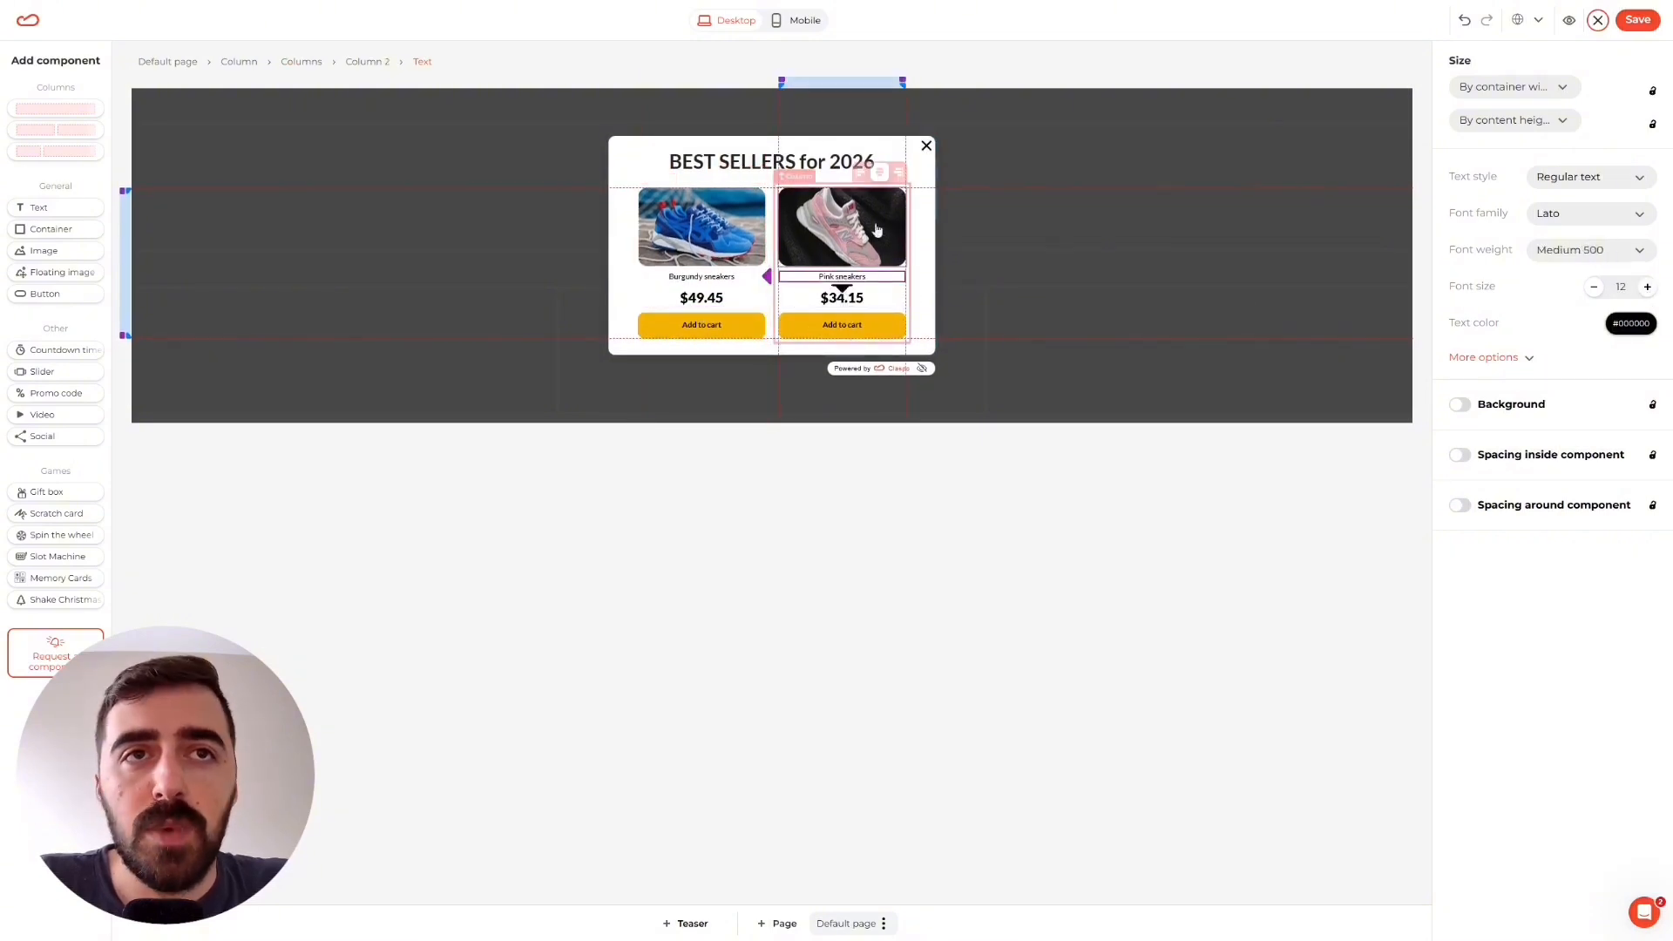
left_click(1647, 287)
left_click(1646, 288)
left_click(1646, 288)
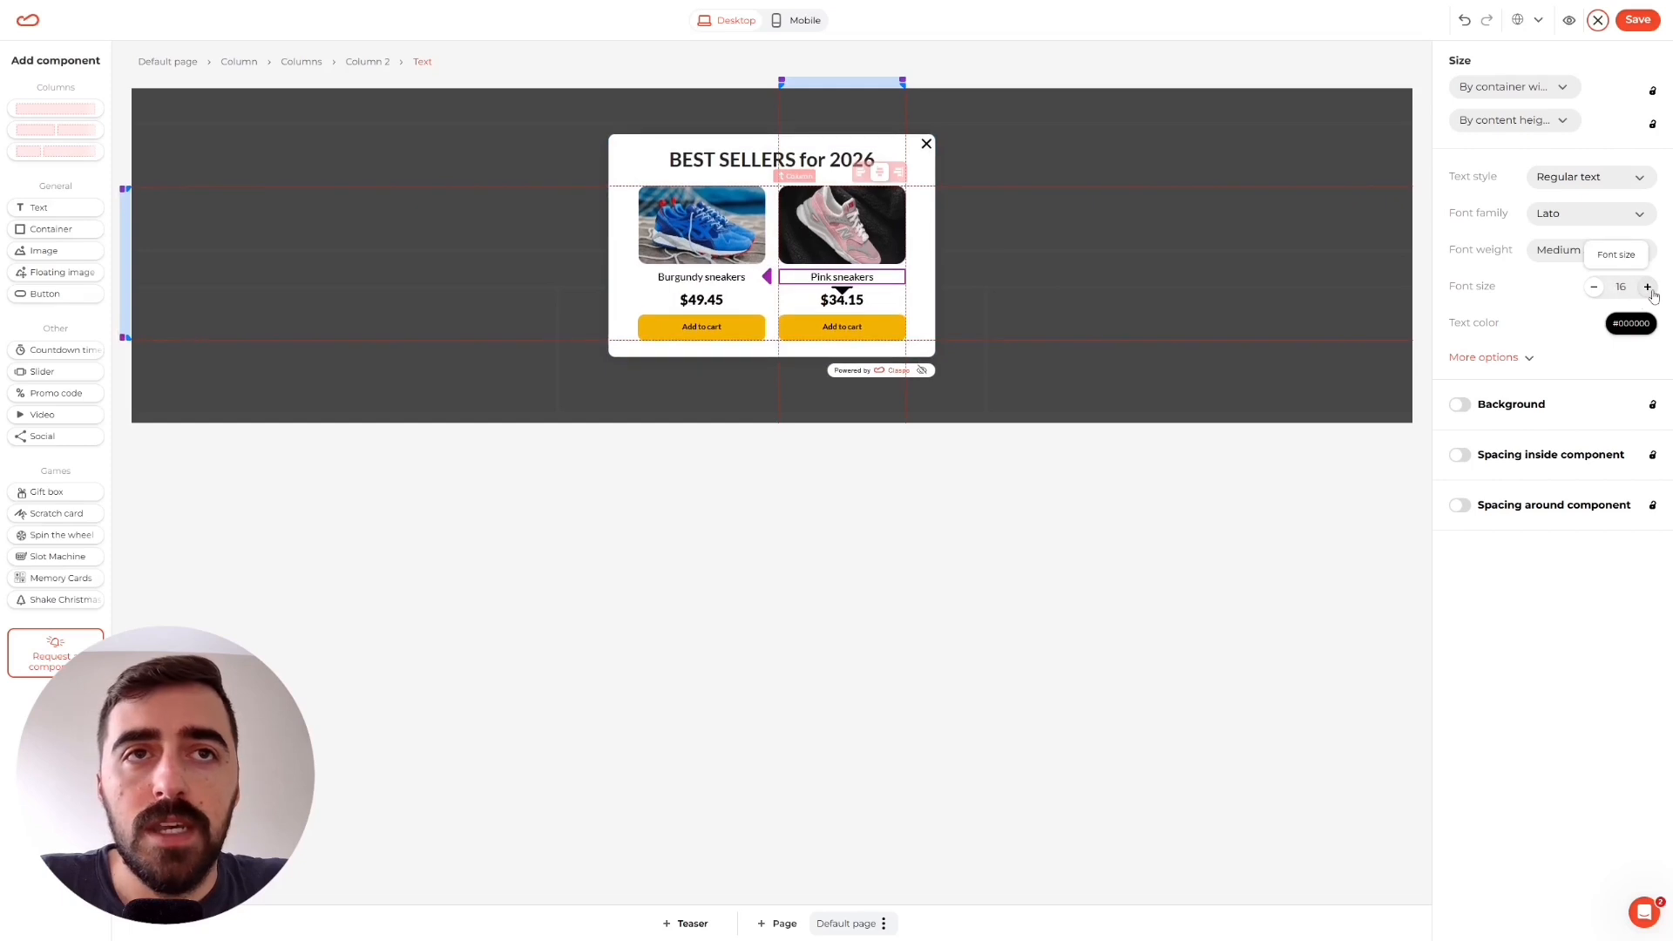
left_click(699, 528)
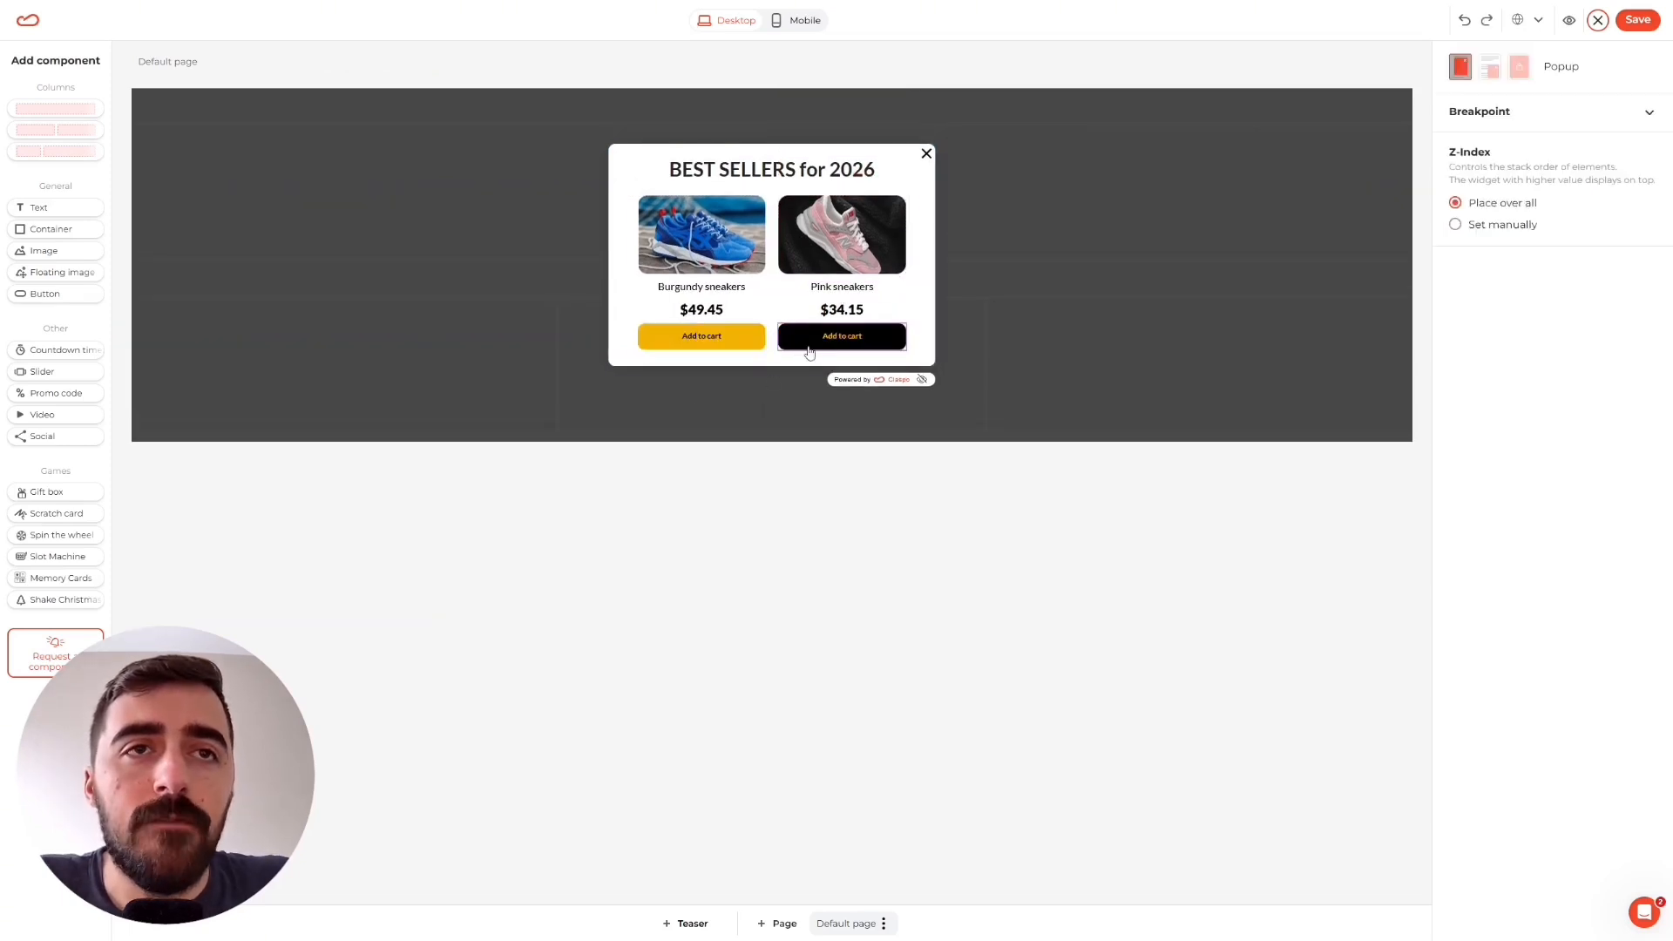
Step: Change the background color of the Add to cart buttons to solid purple #7F05F2
left_click(702, 345)
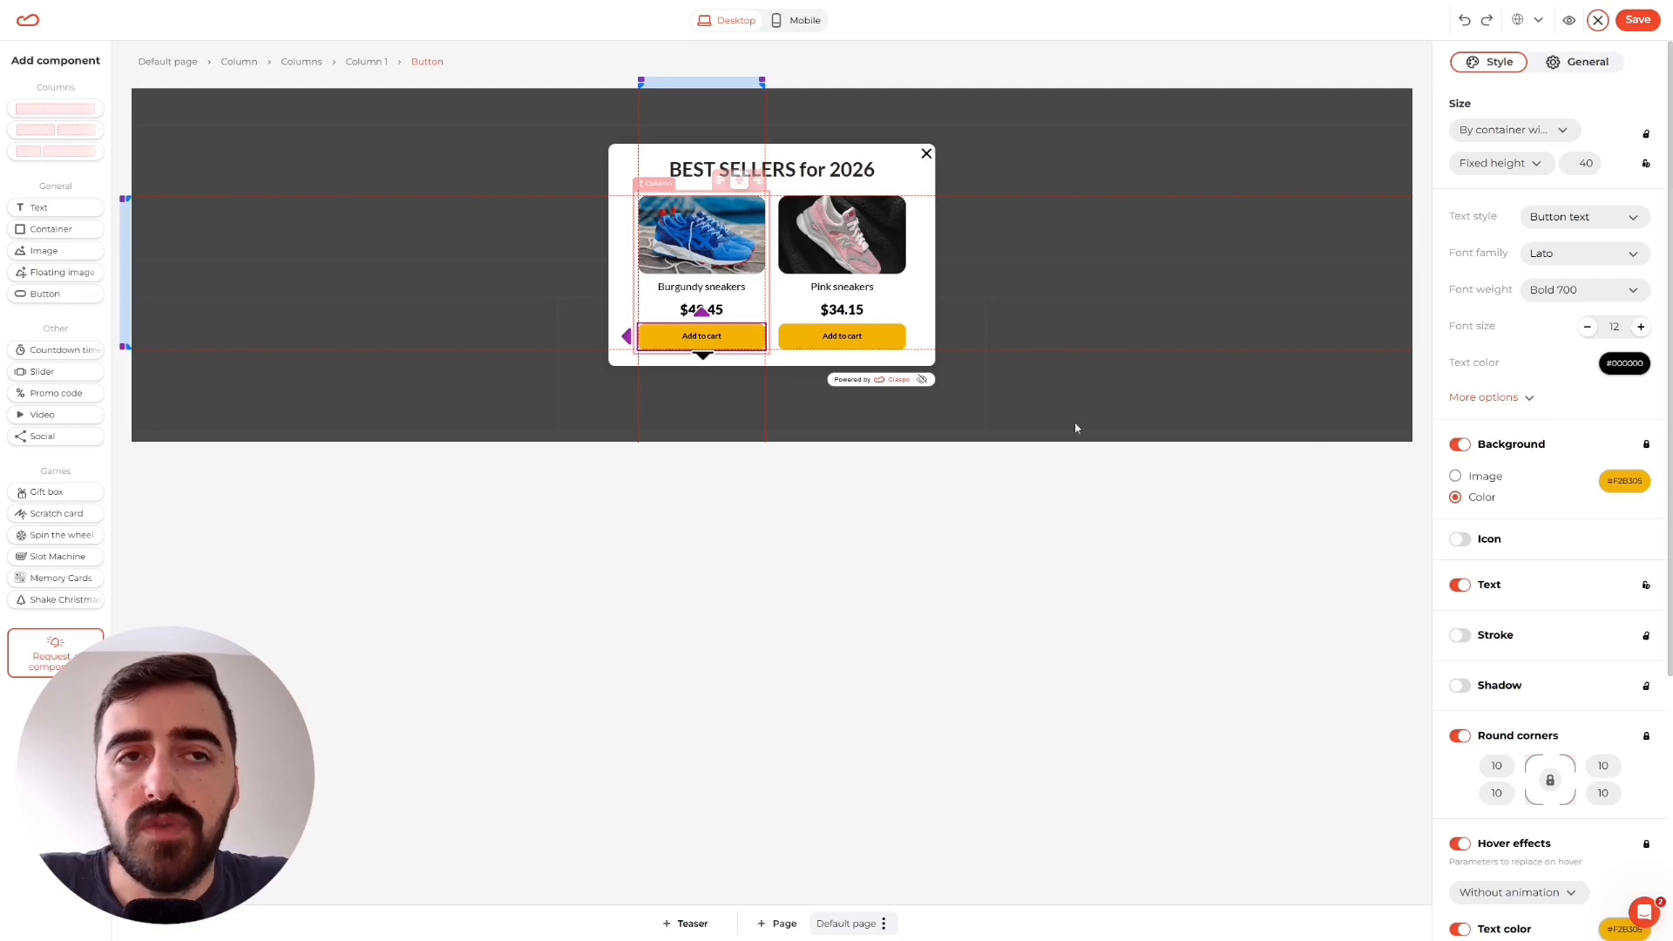
left_click(1634, 489)
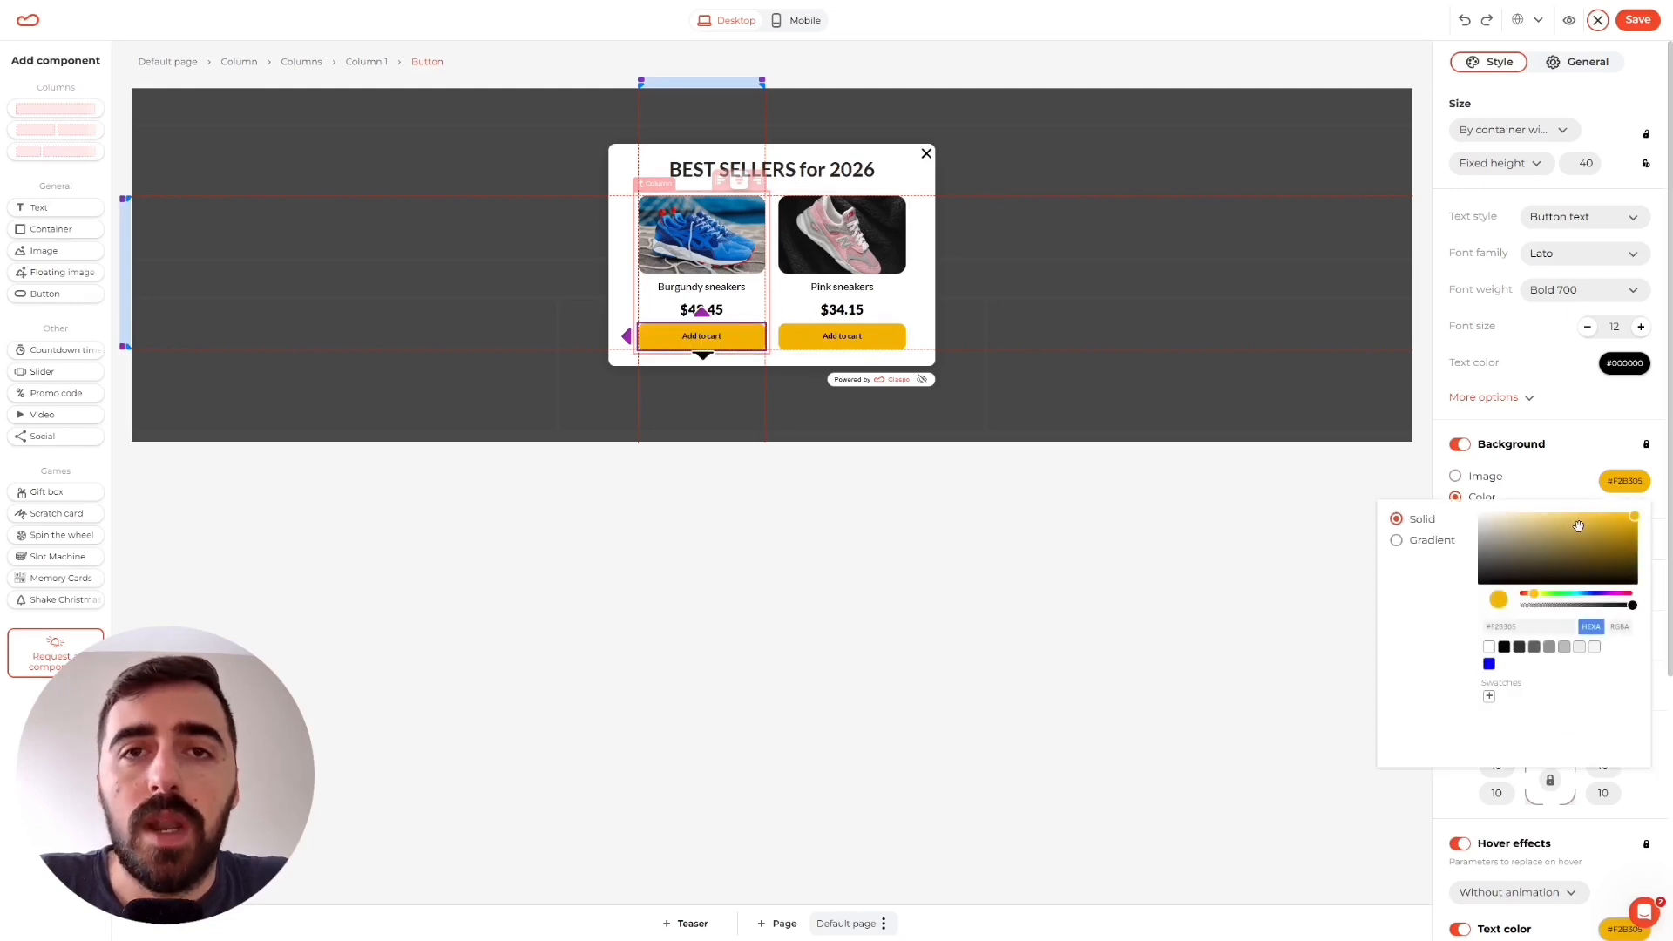
left_click(1604, 593)
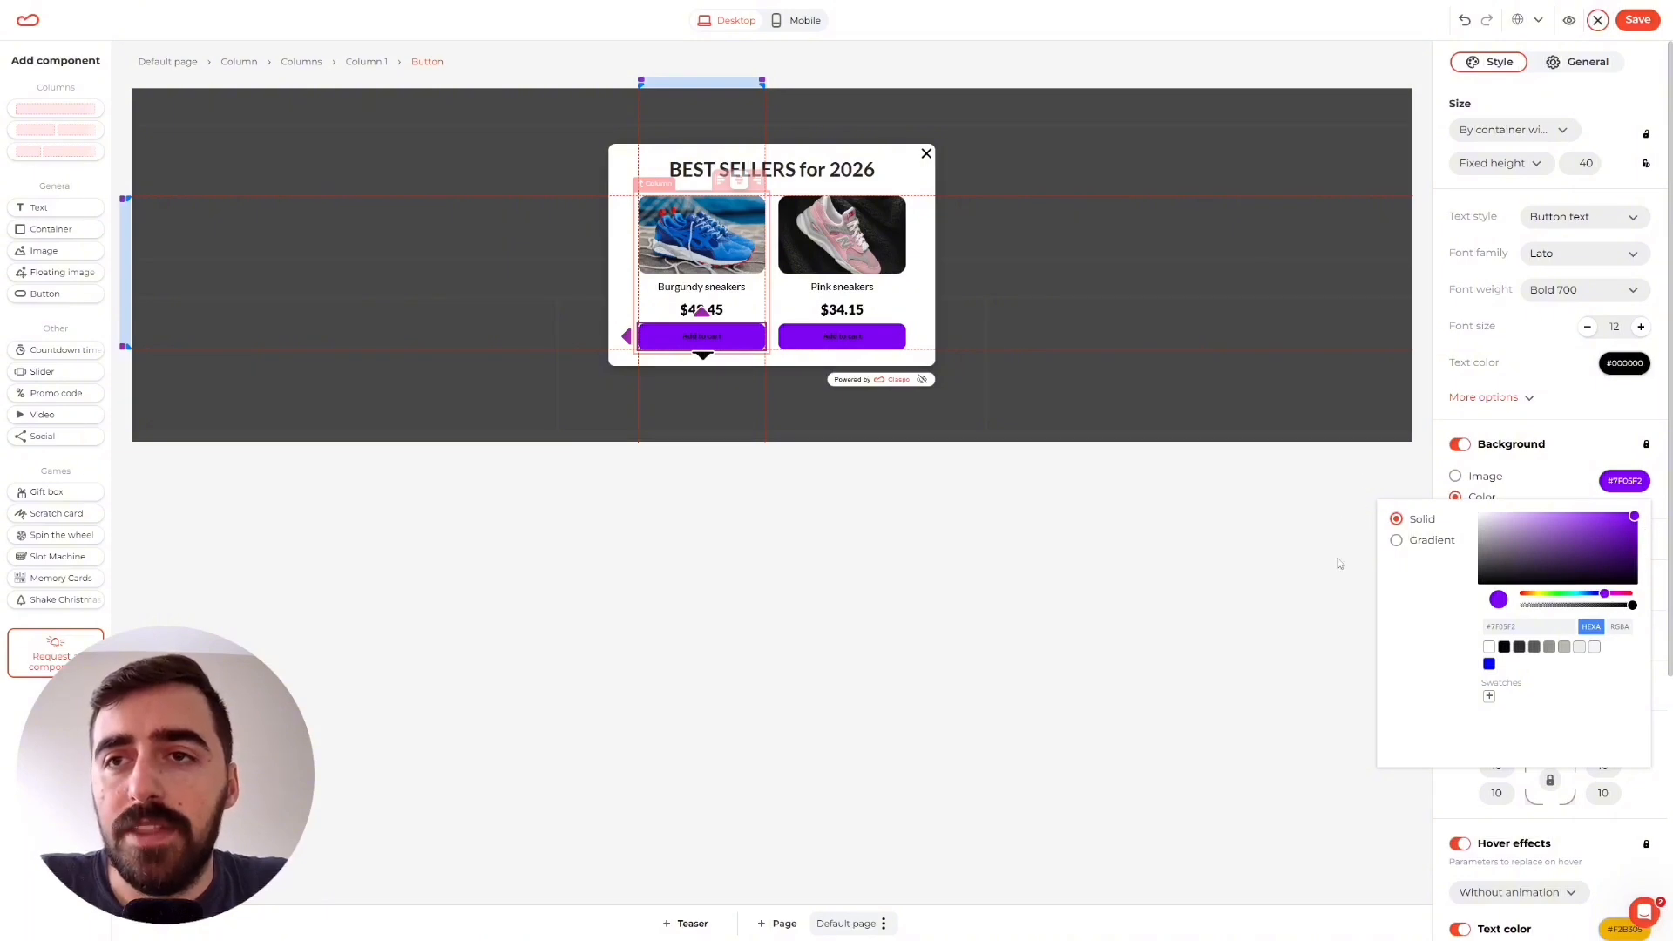
left_click(1269, 526)
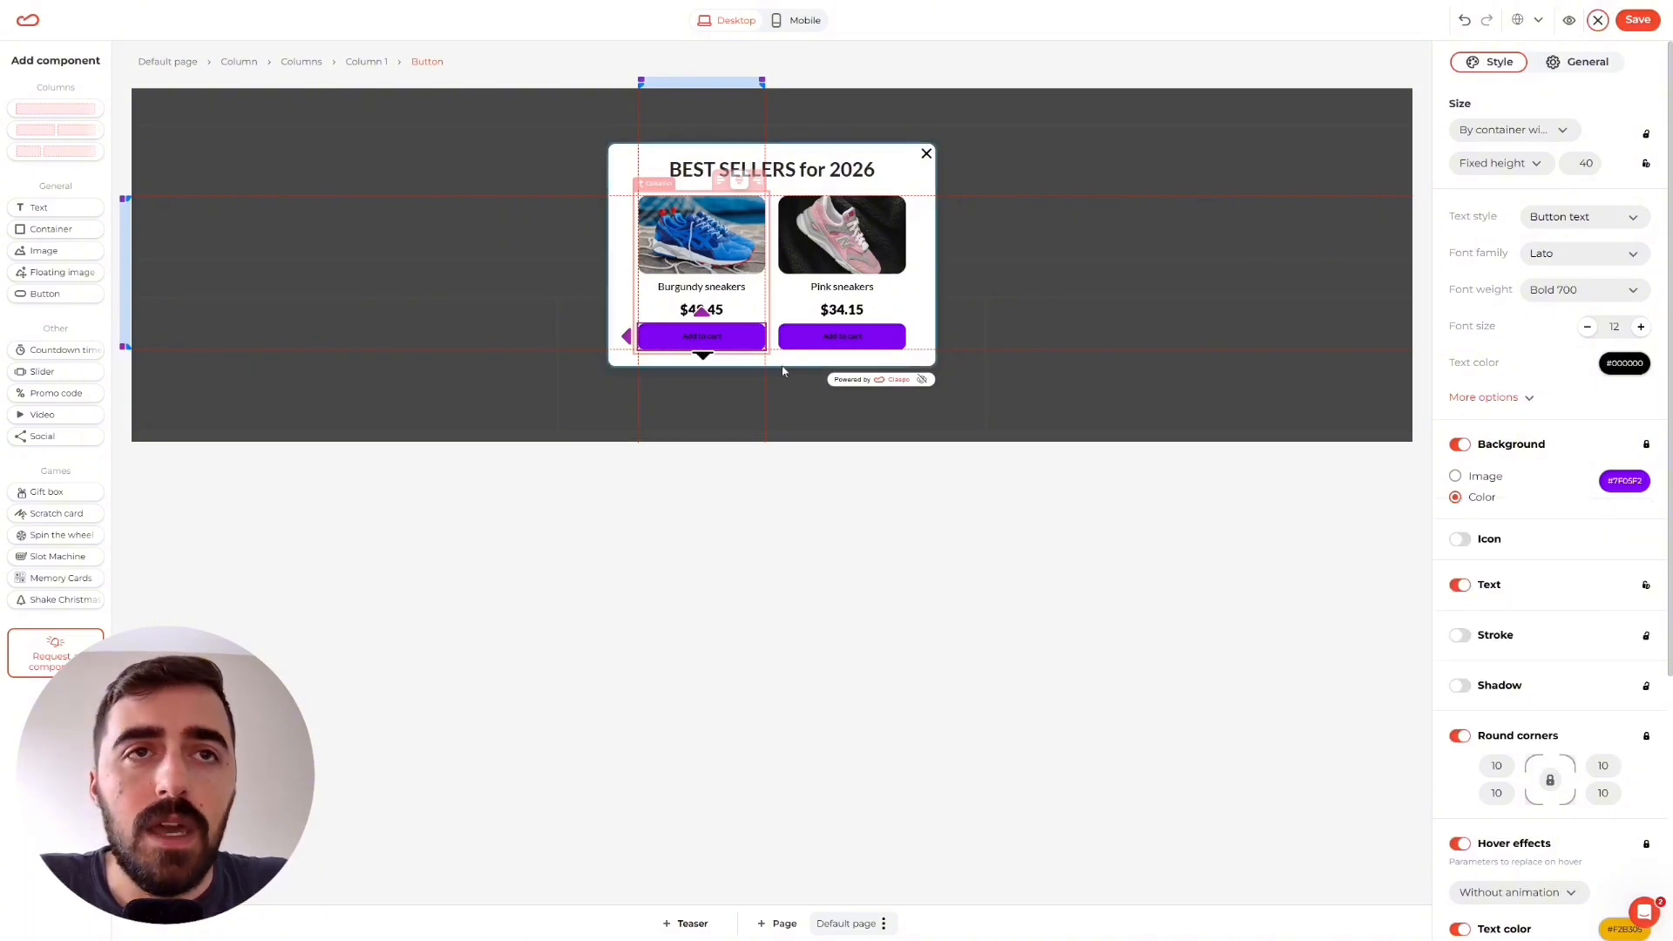
left_click(788, 570)
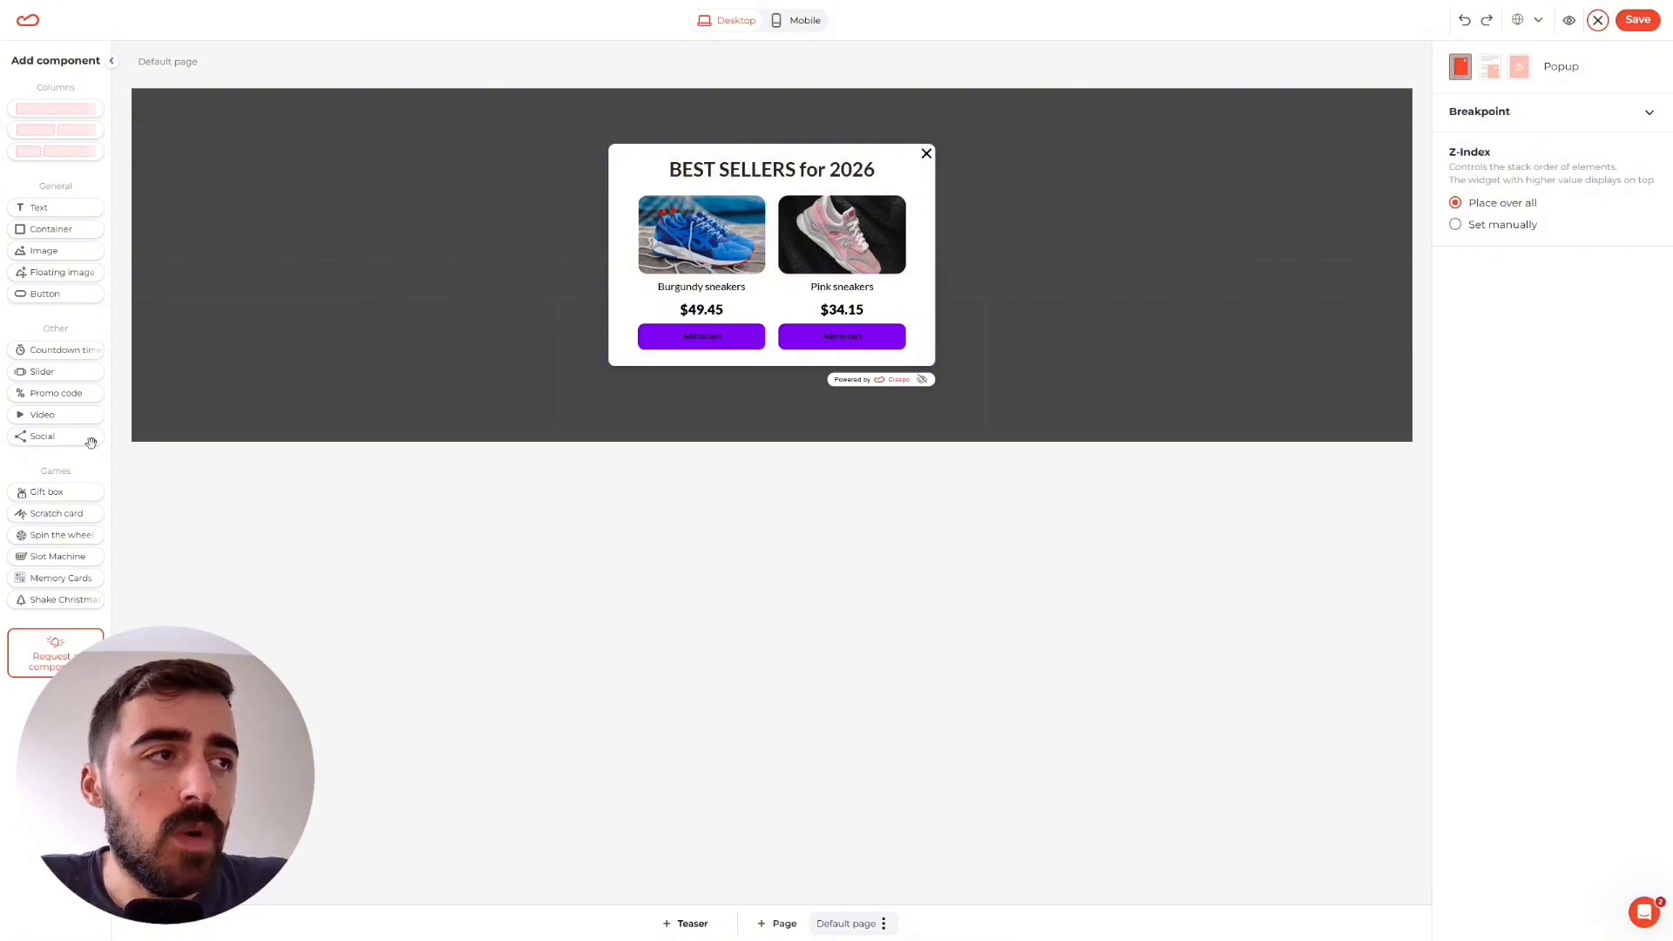
Step: Add a Social component with the default platform icons above the pop-up's heading
left_click_drag(42, 438, 763, 170)
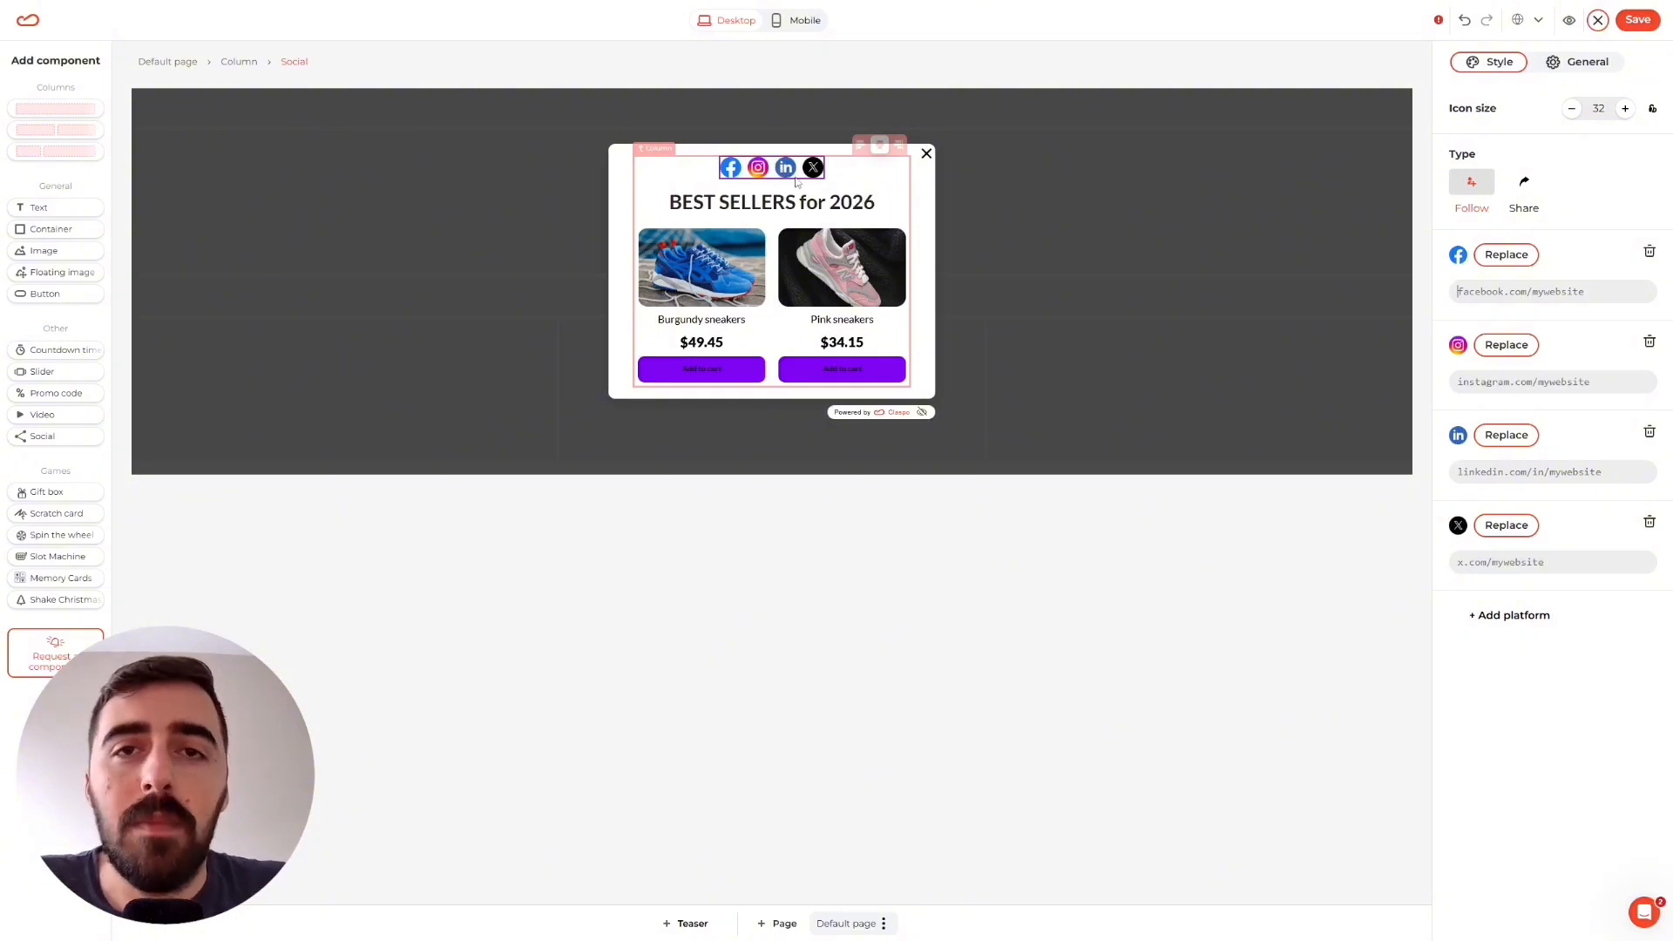
left_click(1284, 327)
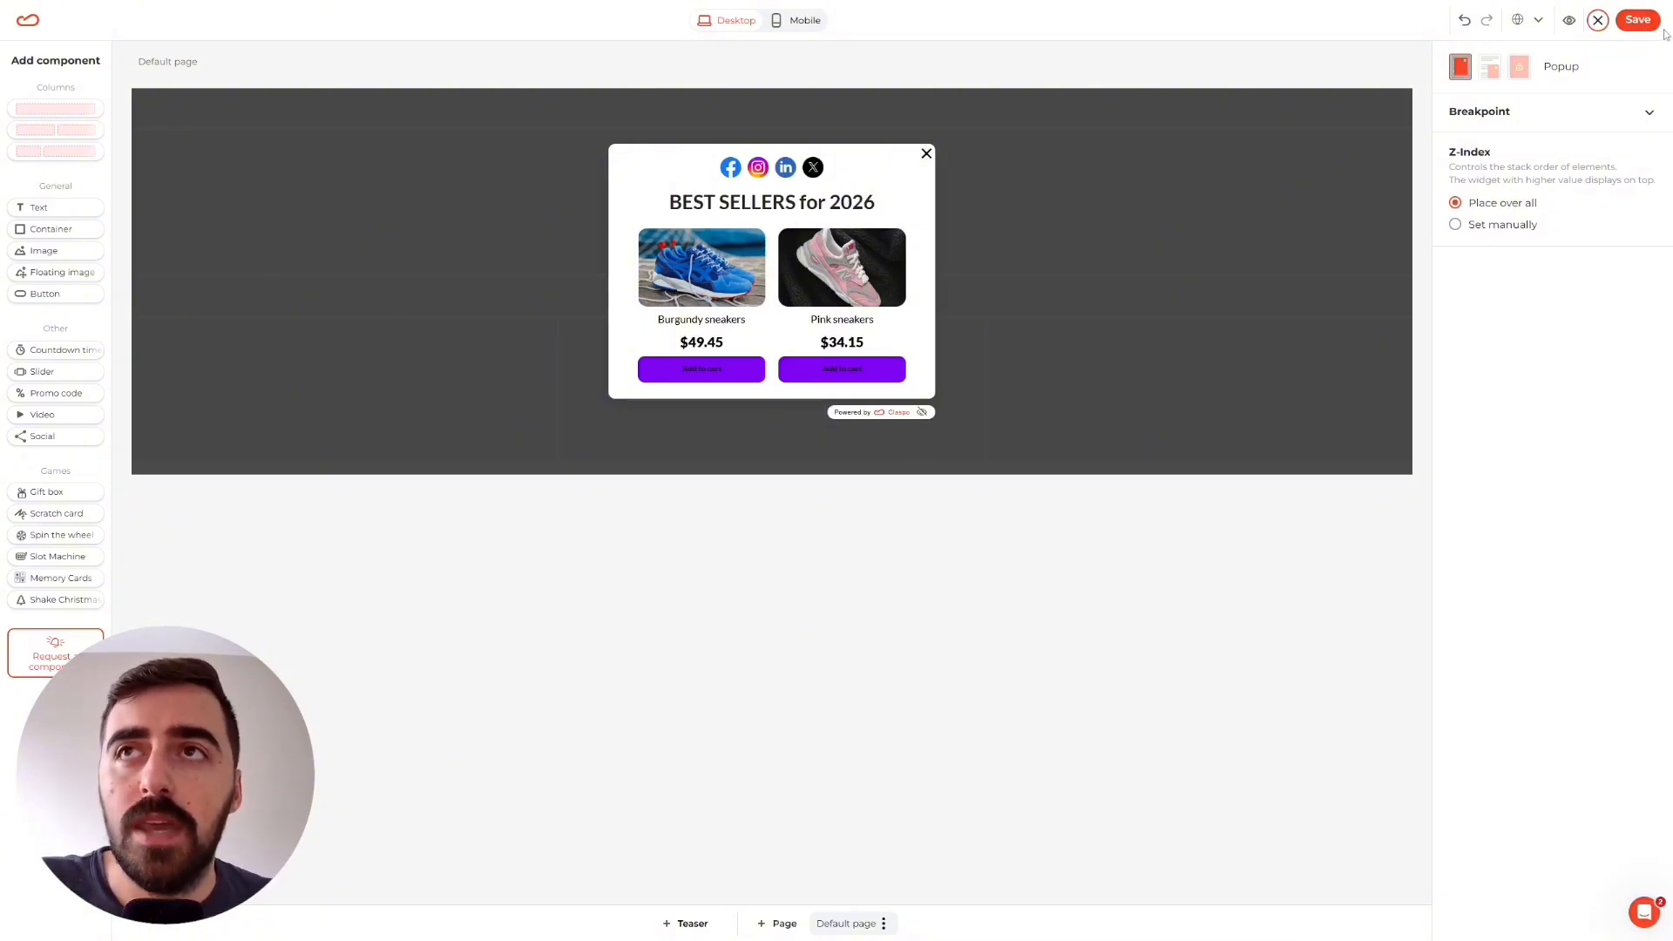
Step: Save the pop-up design and set its rule-based triggering to an unlimited display frequency, displayed immediately
left_click(1638, 20)
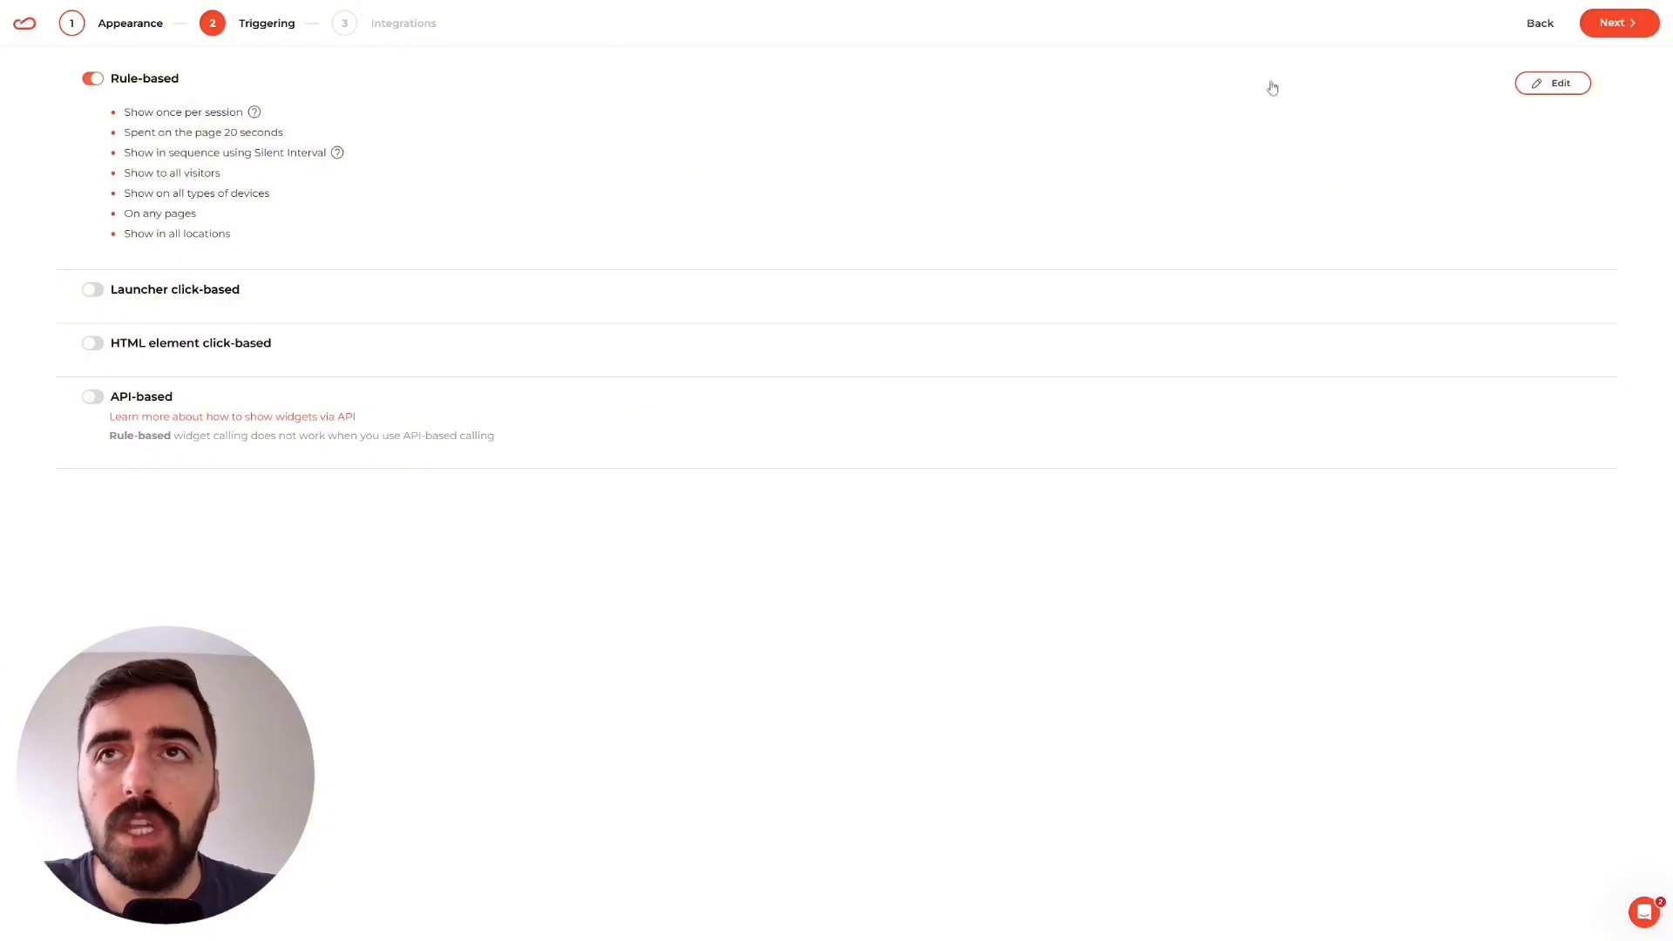
left_click(1555, 89)
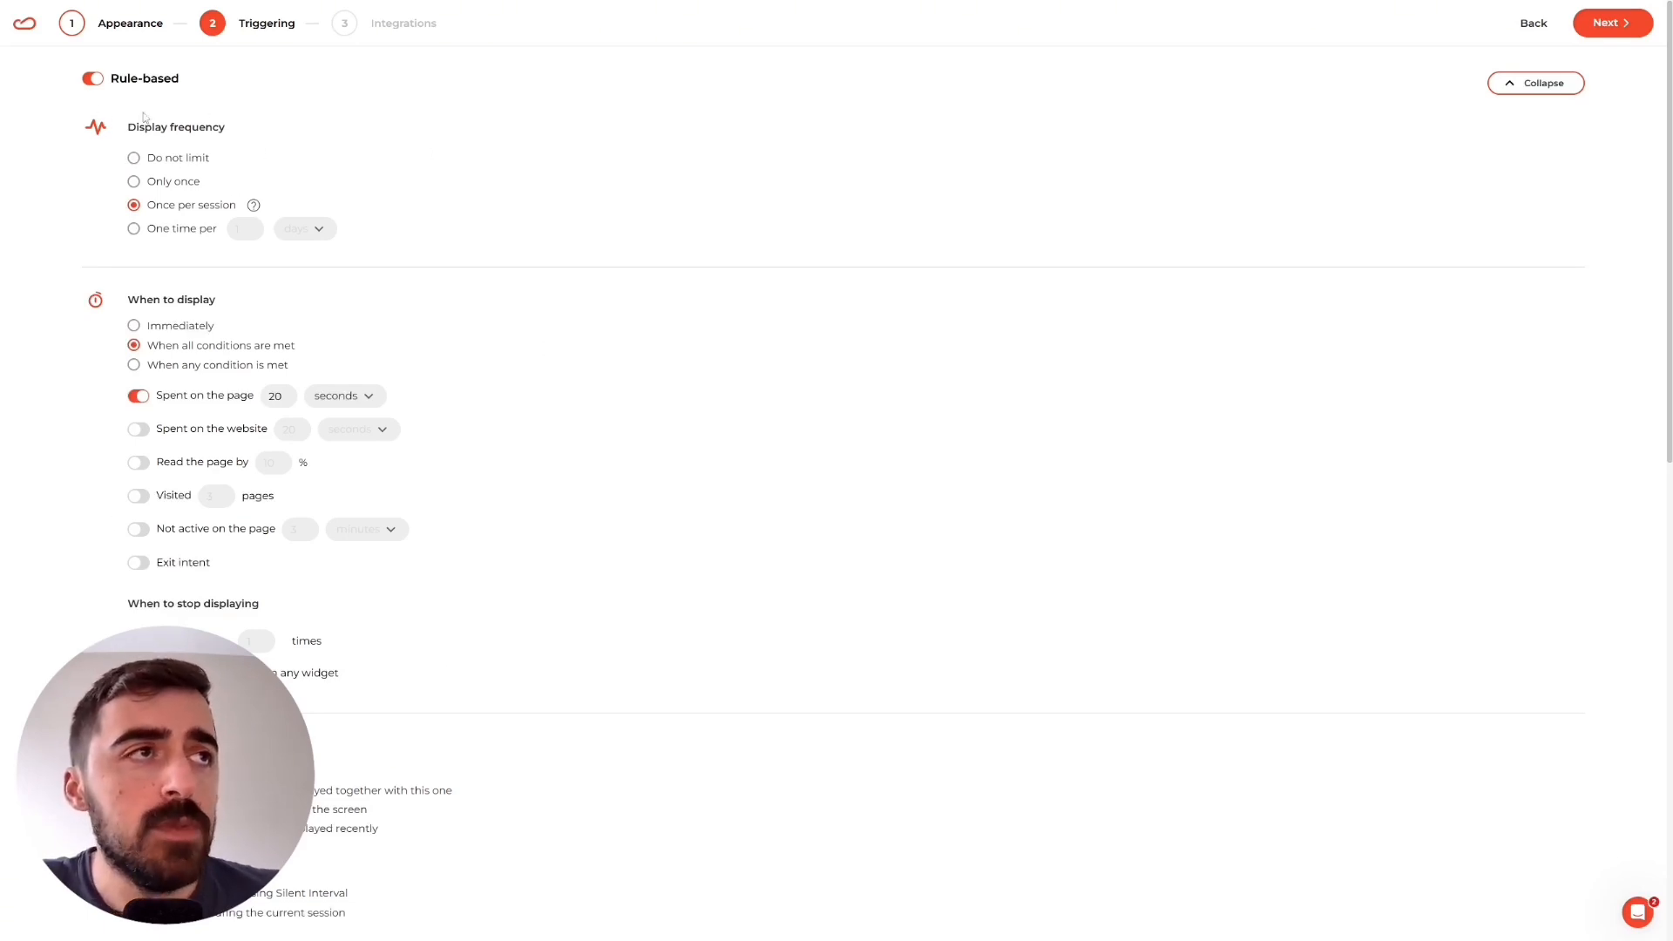
left_click(134, 159)
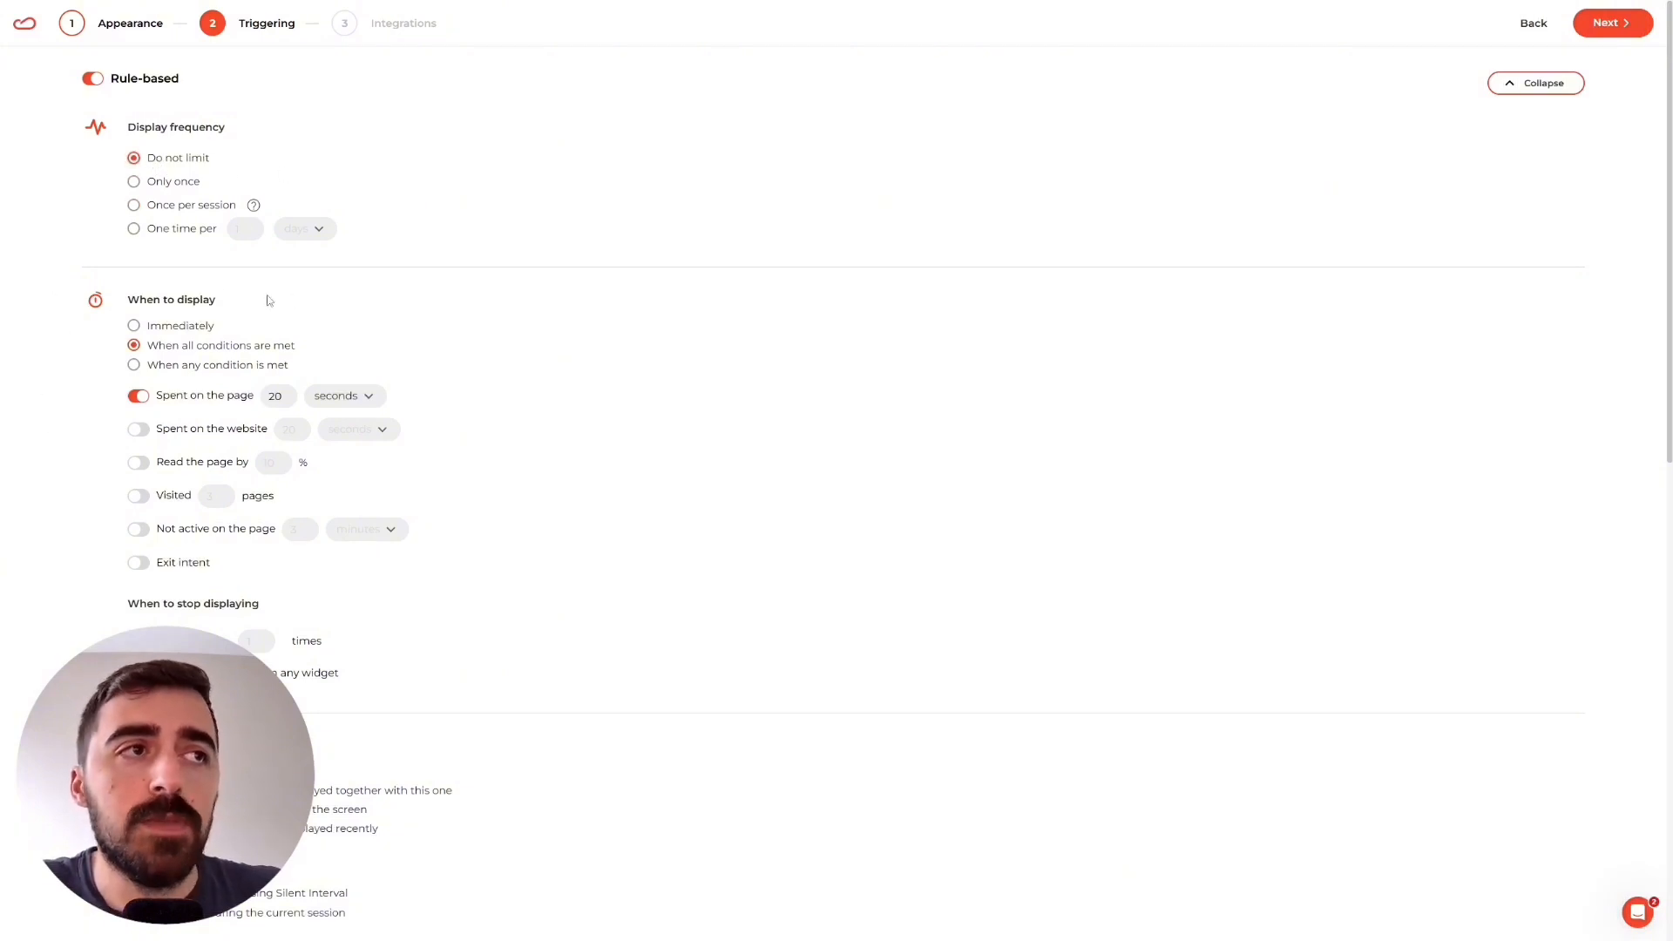
left_click(181, 327)
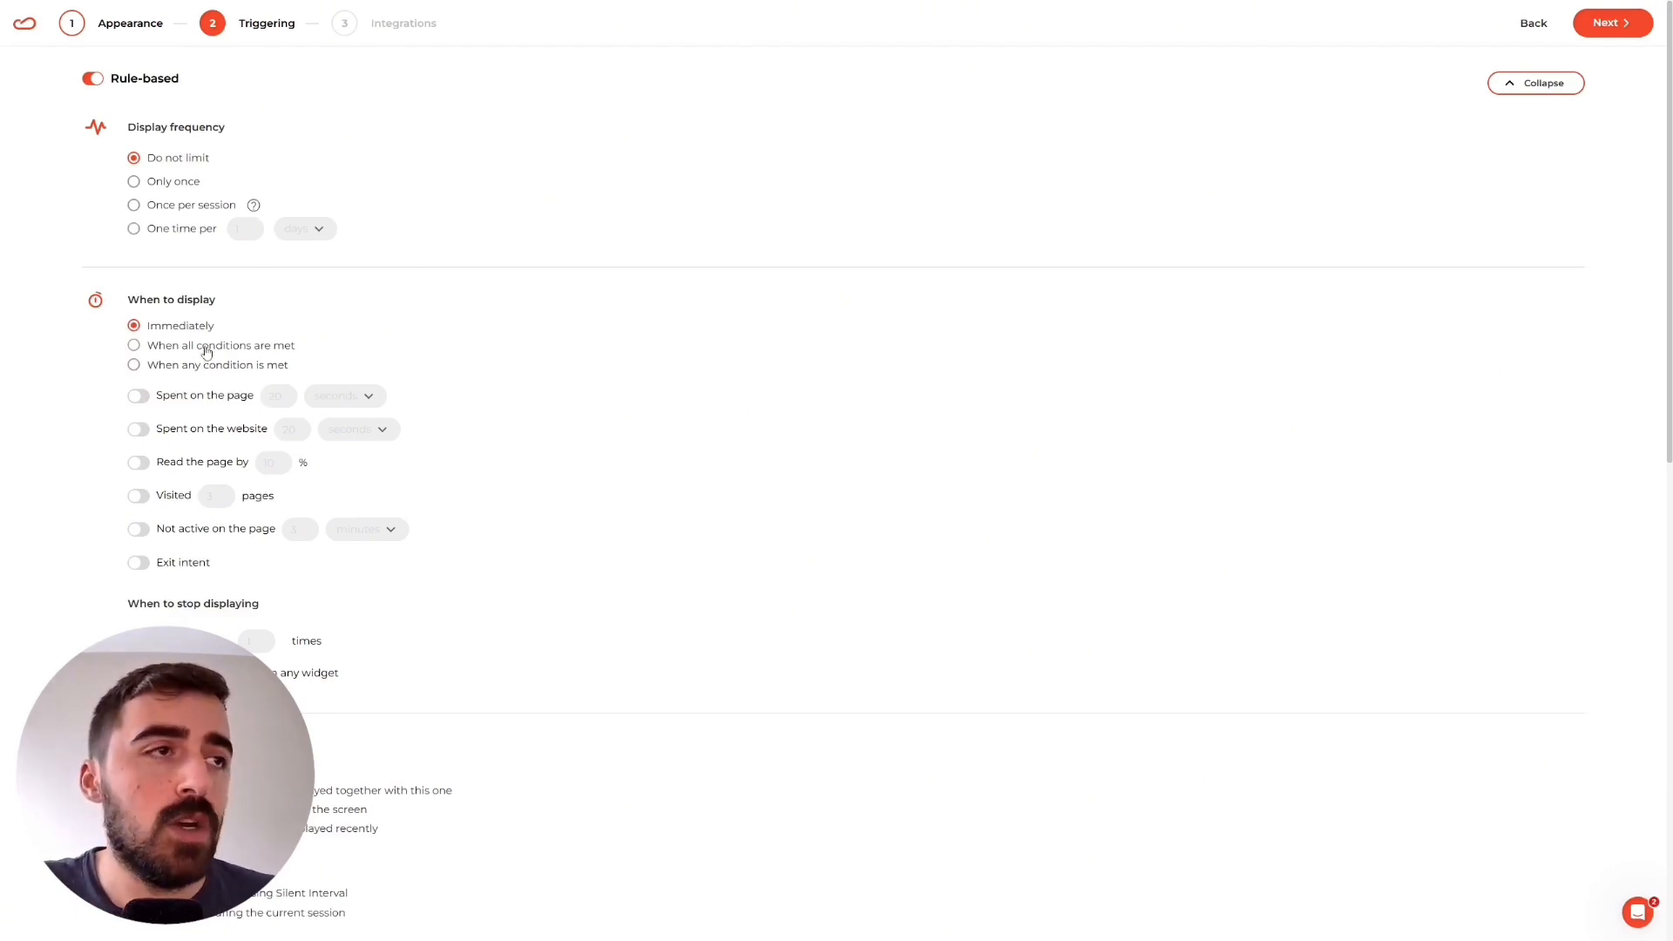
Step: Try displaying the pop-up when all conditions are met, with the time spent on the page set at 20 seconds
left_click(179, 348)
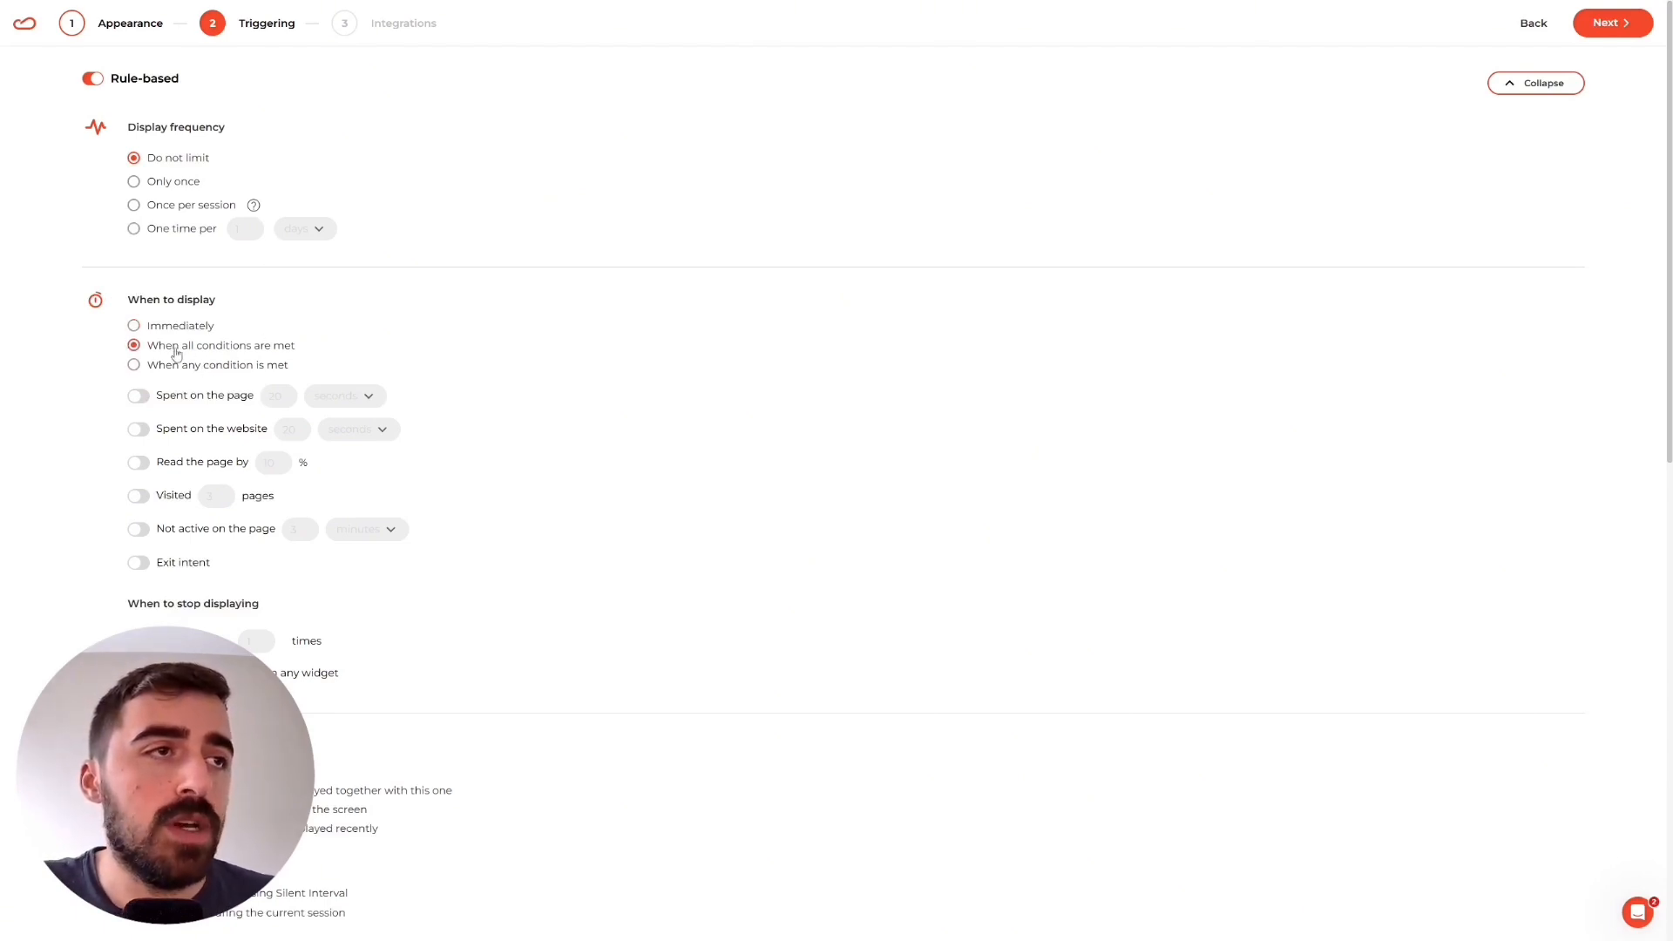
left_click(142, 399)
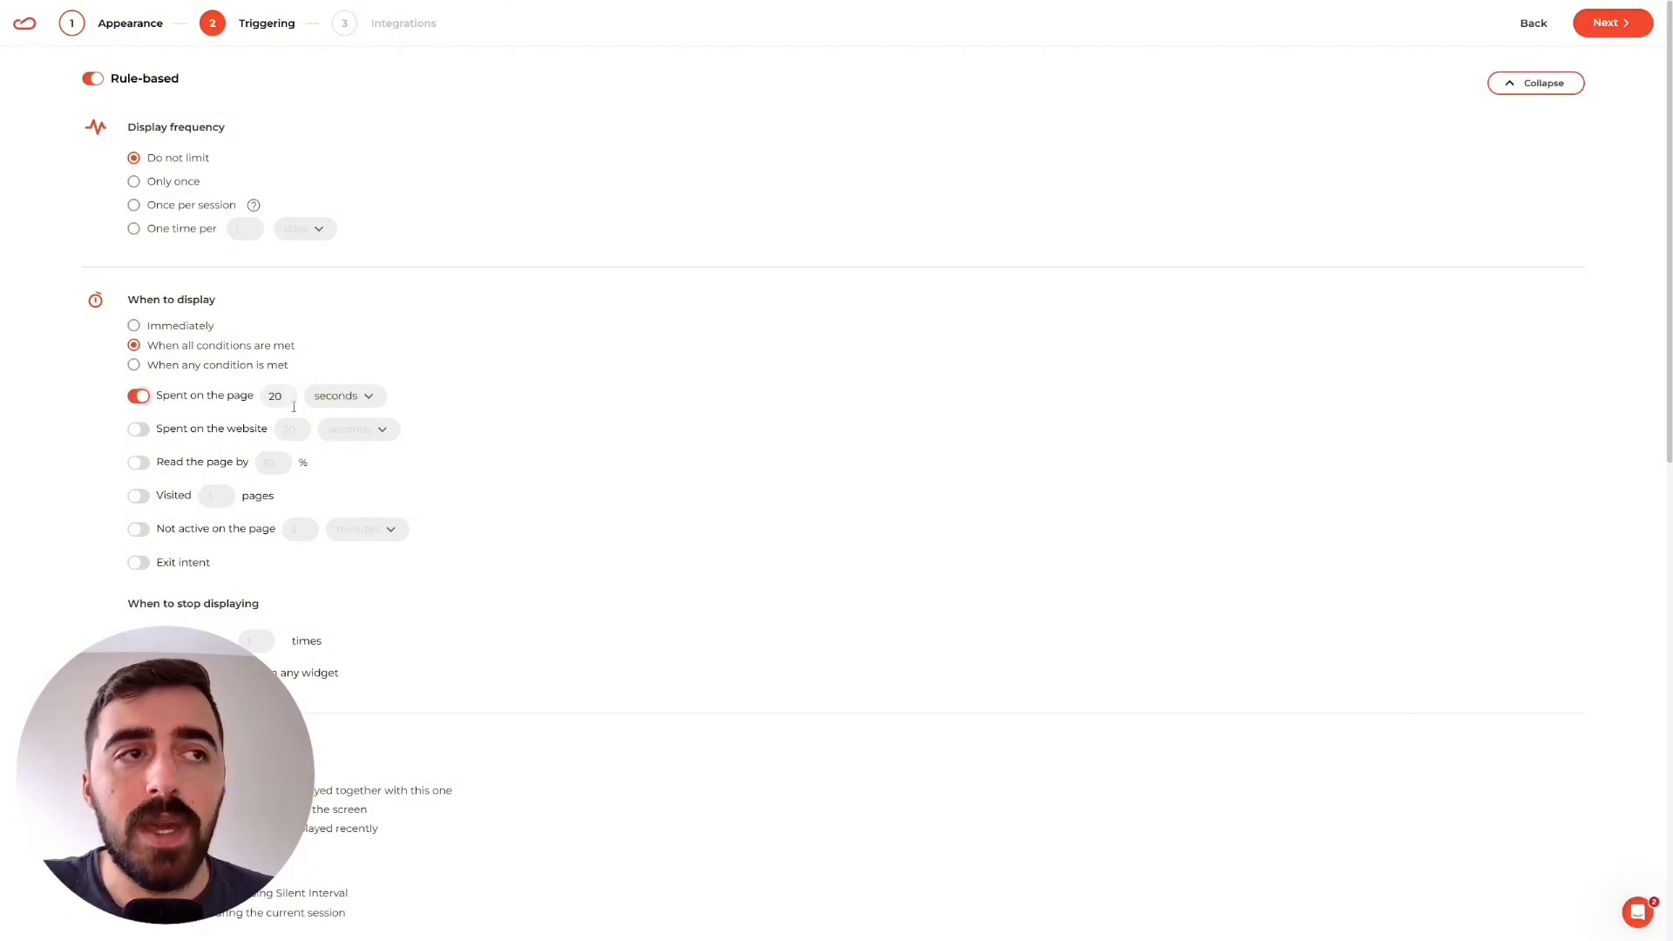
left_click(344, 395)
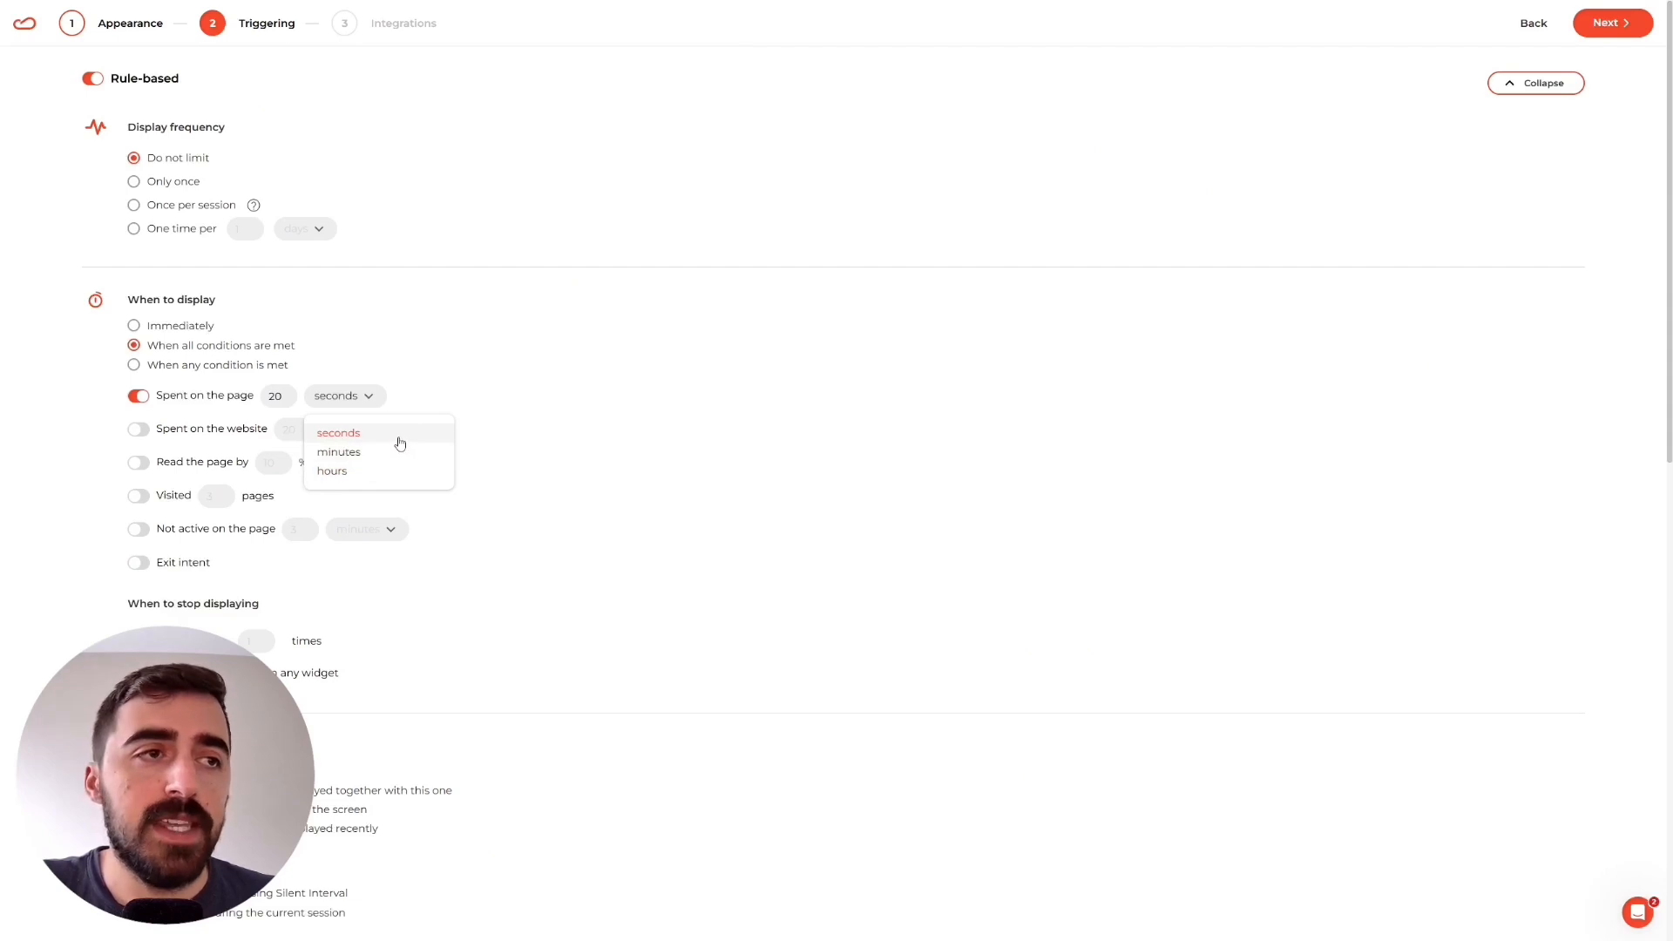
left_click(471, 372)
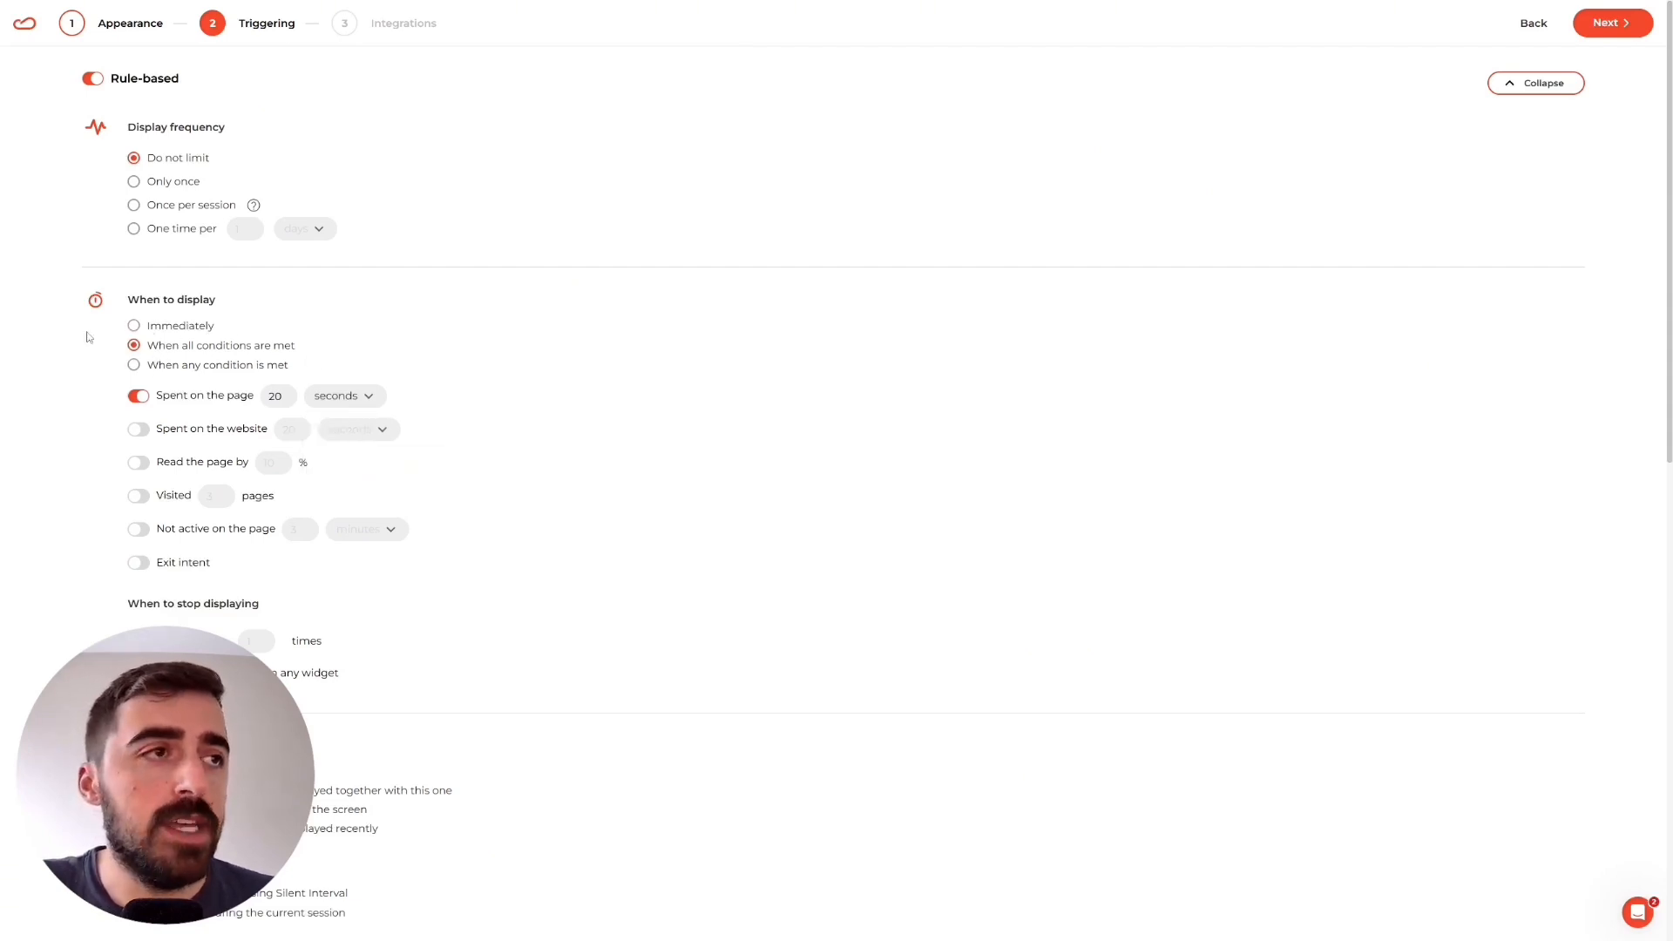
Step: Set the pop-up to display immediately and complete the widget setup without exporting data to Google Analytics
left_click(184, 328)
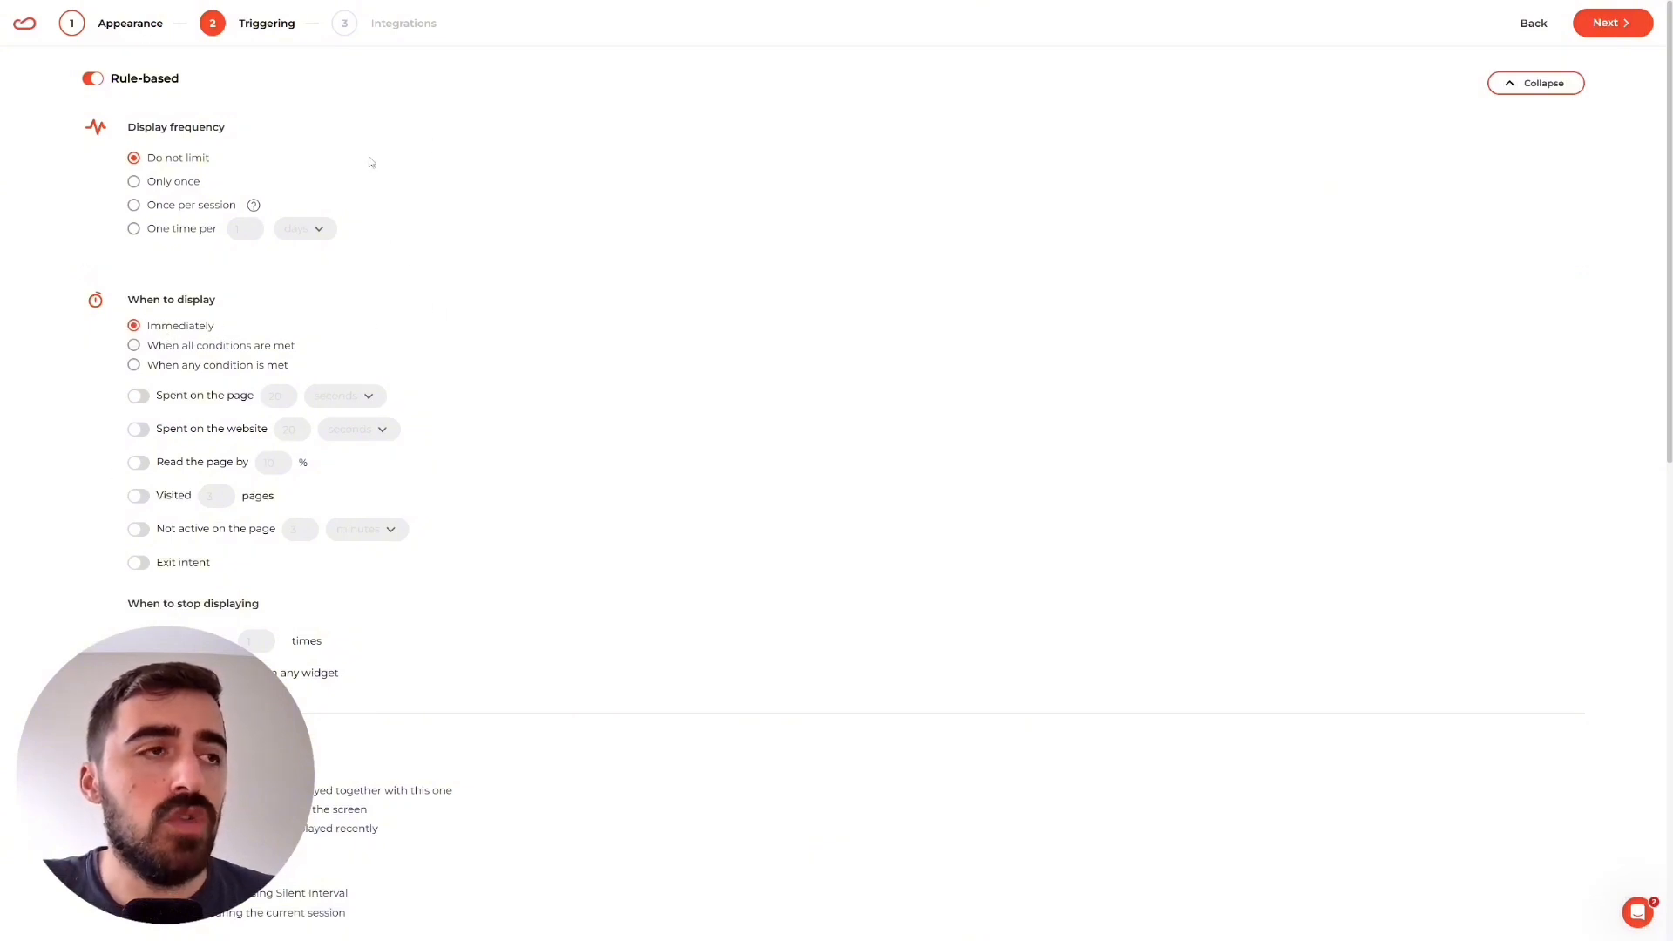
left_click(1646, 27)
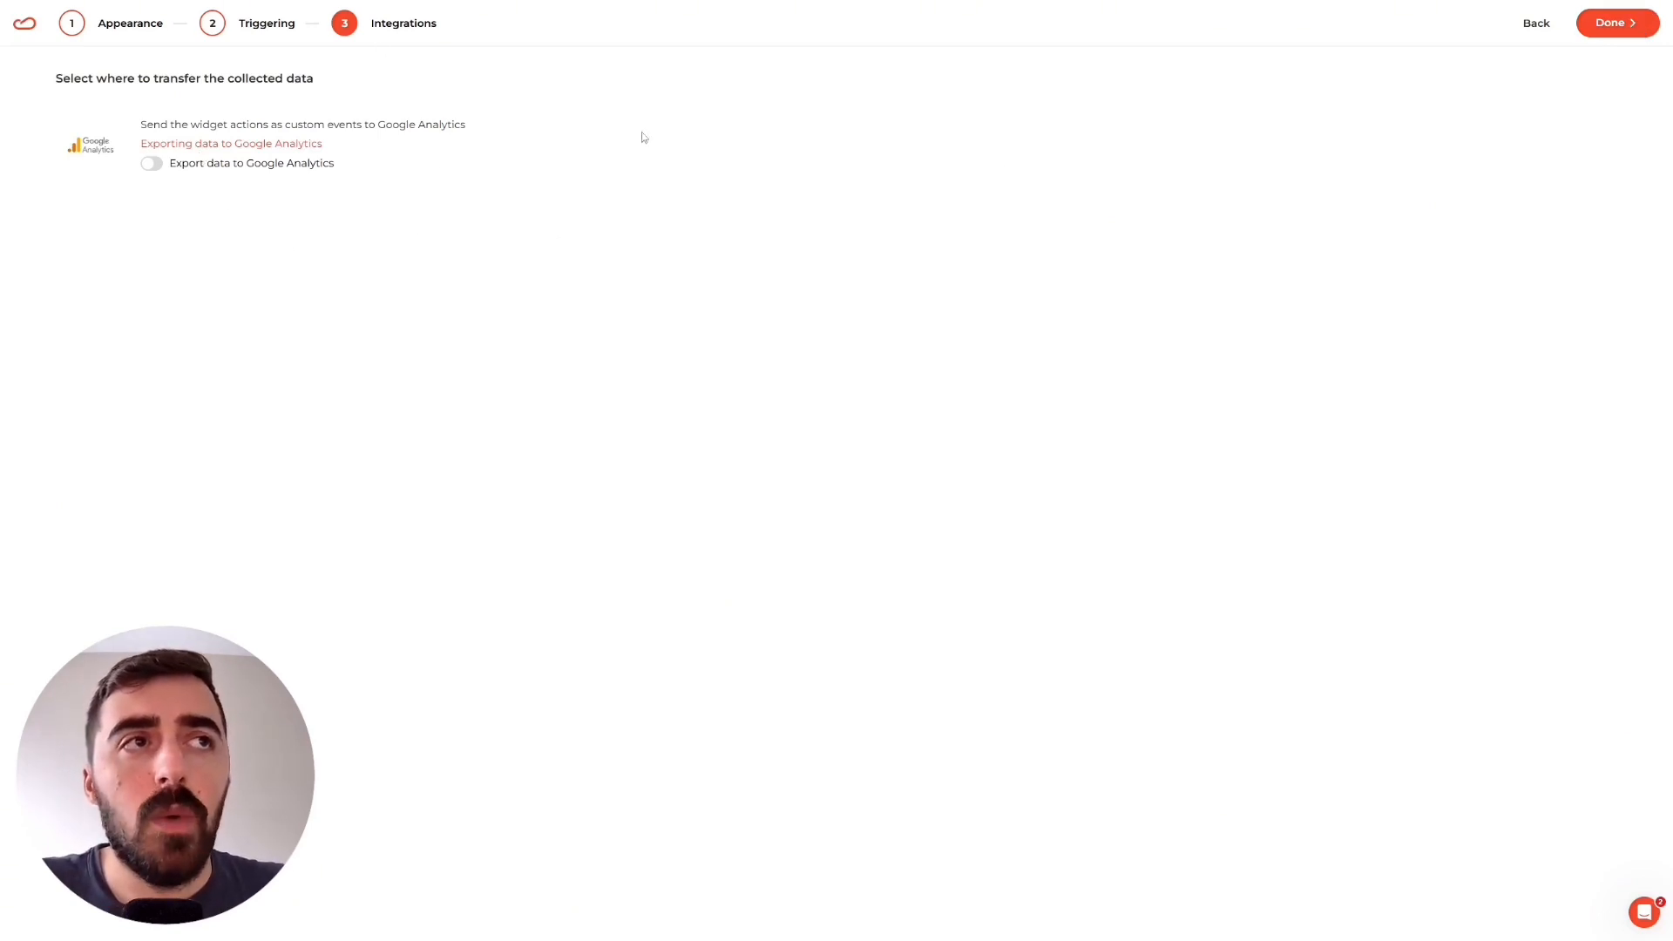
left_click(1585, 24)
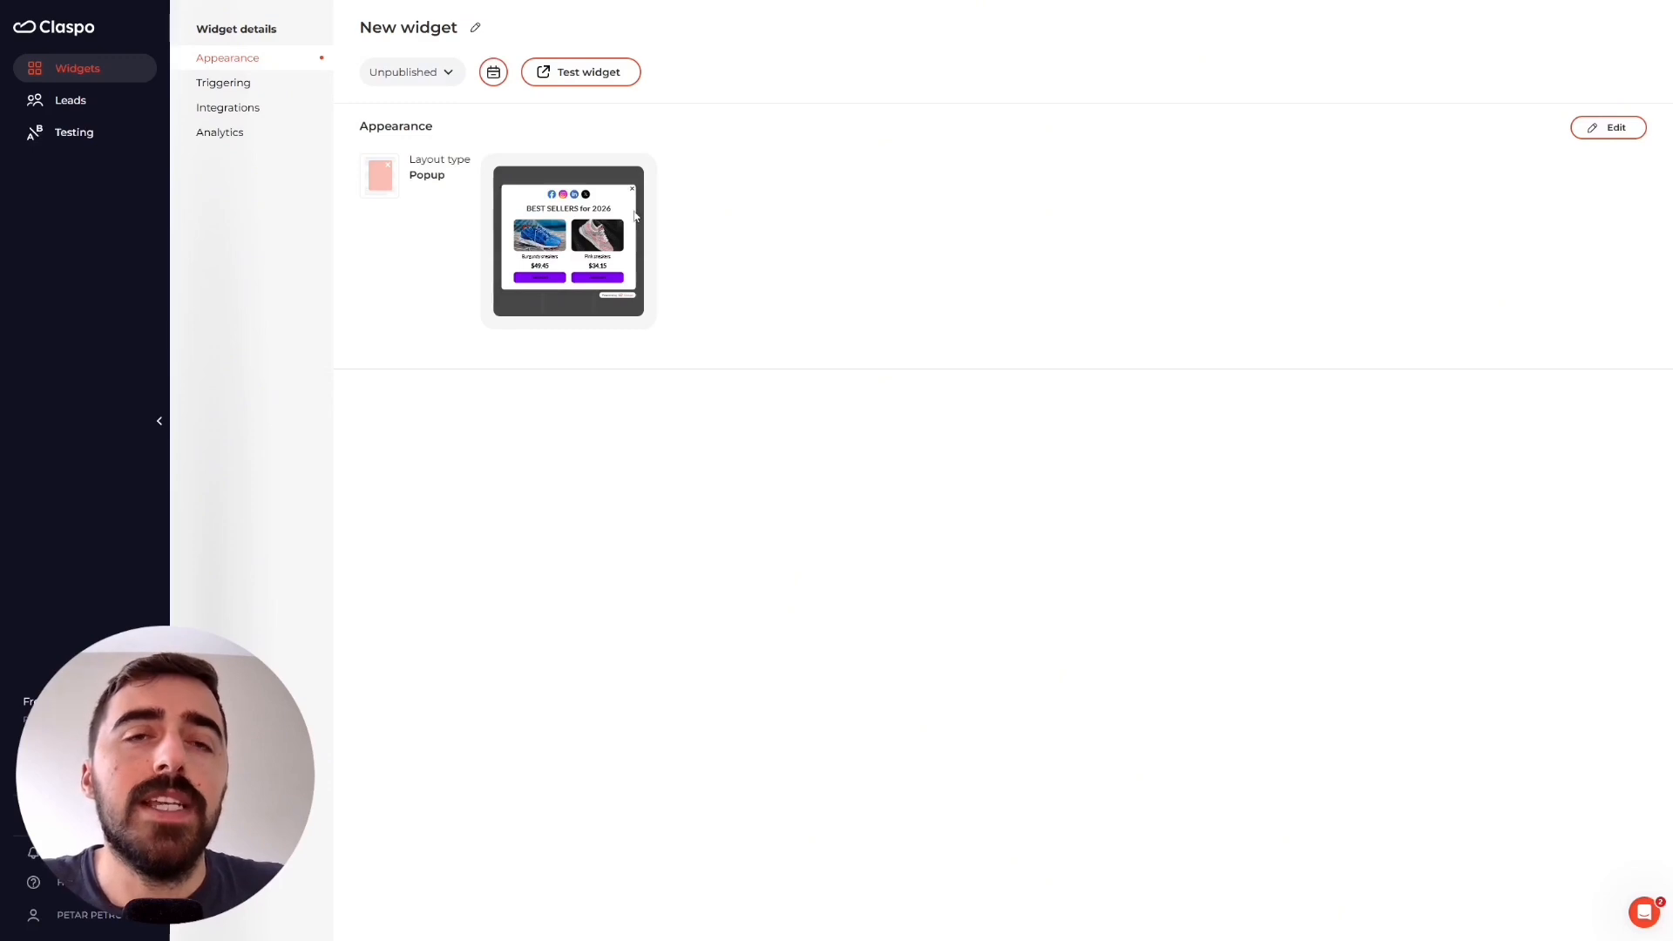
Step: Change the new widget's status to Published and save it
left_click(447, 75)
left_click(406, 117)
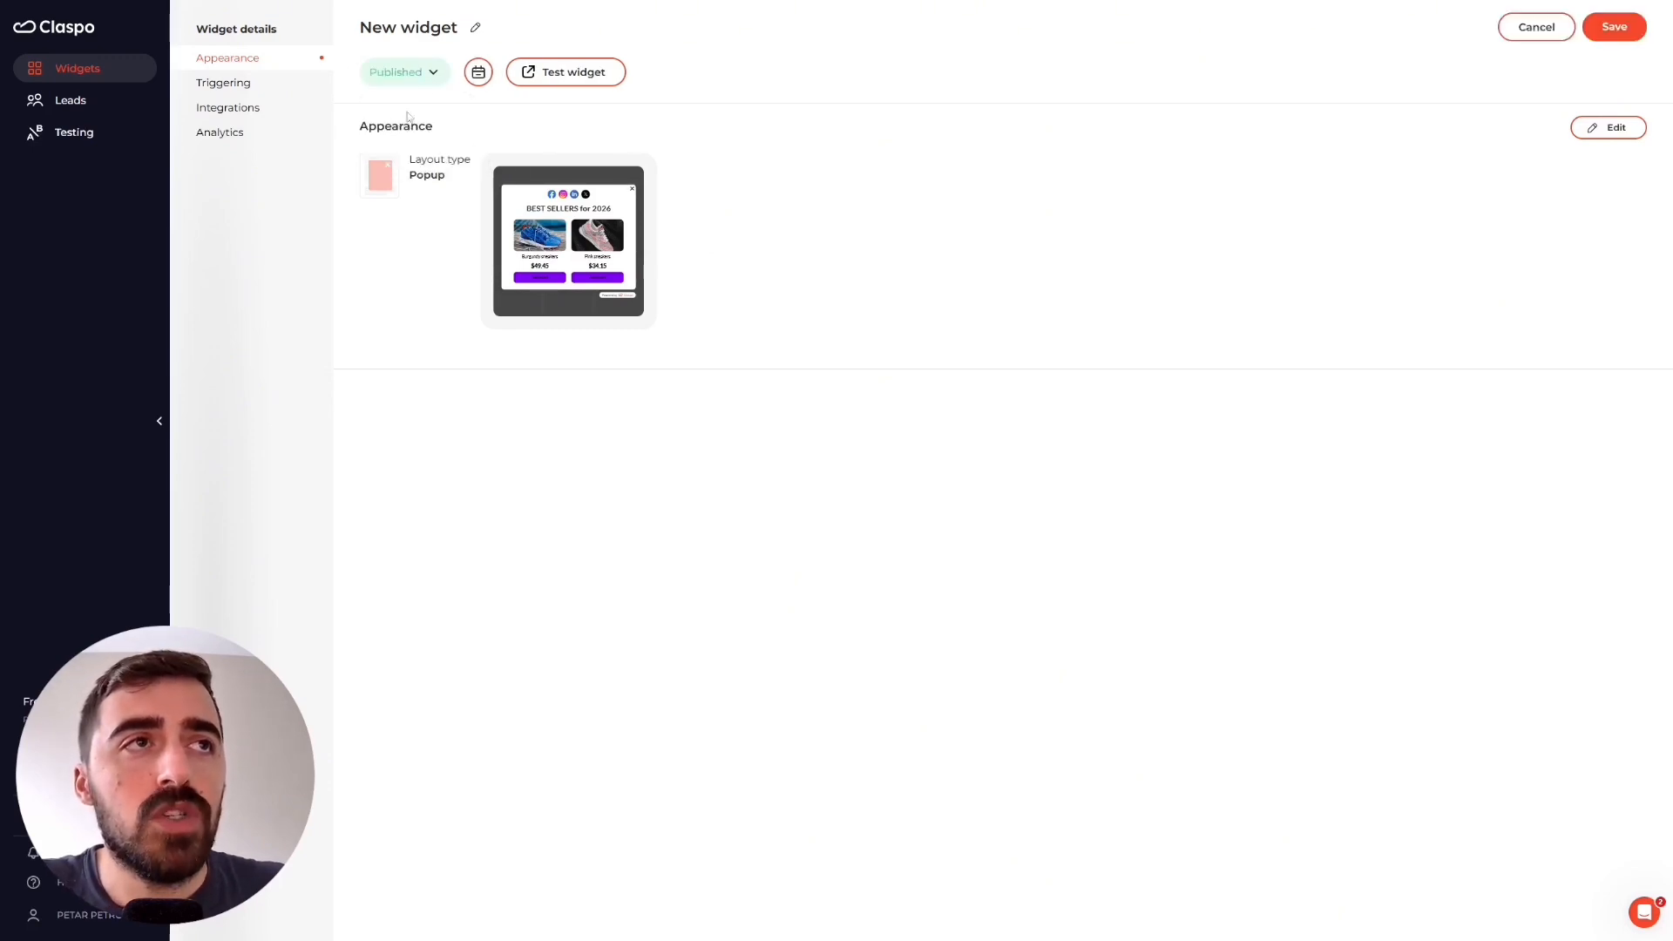
left_click(1613, 27)
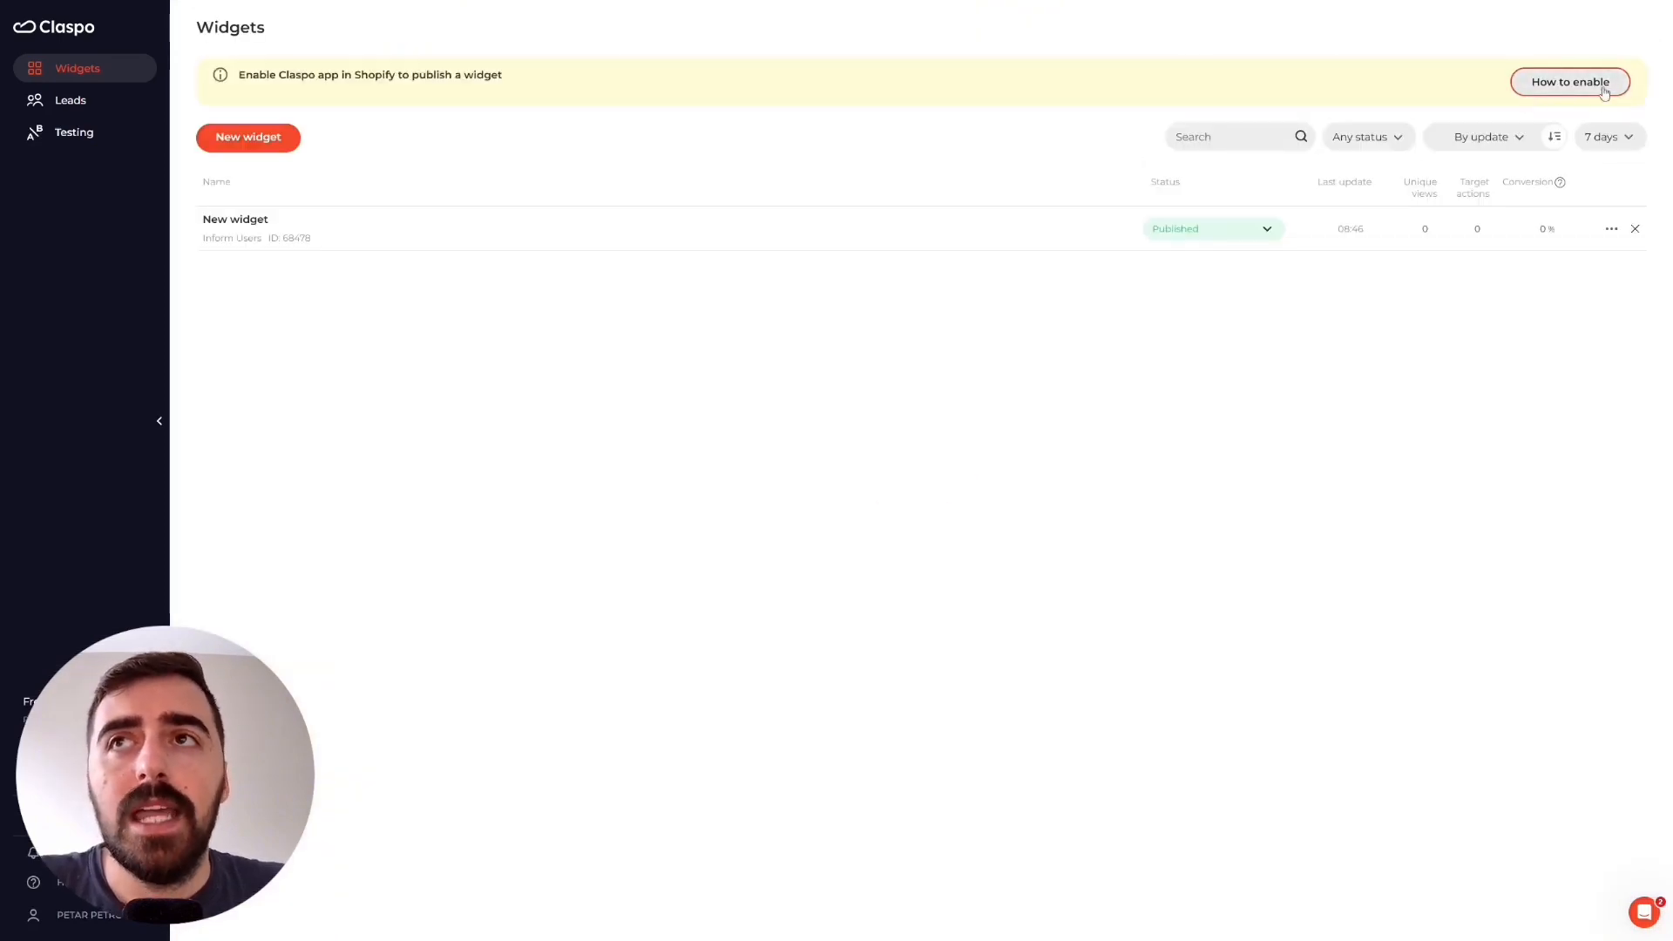
Step: Open the Shopify theme settings from the instructions for enabling the Claspo app
left_click(1573, 84)
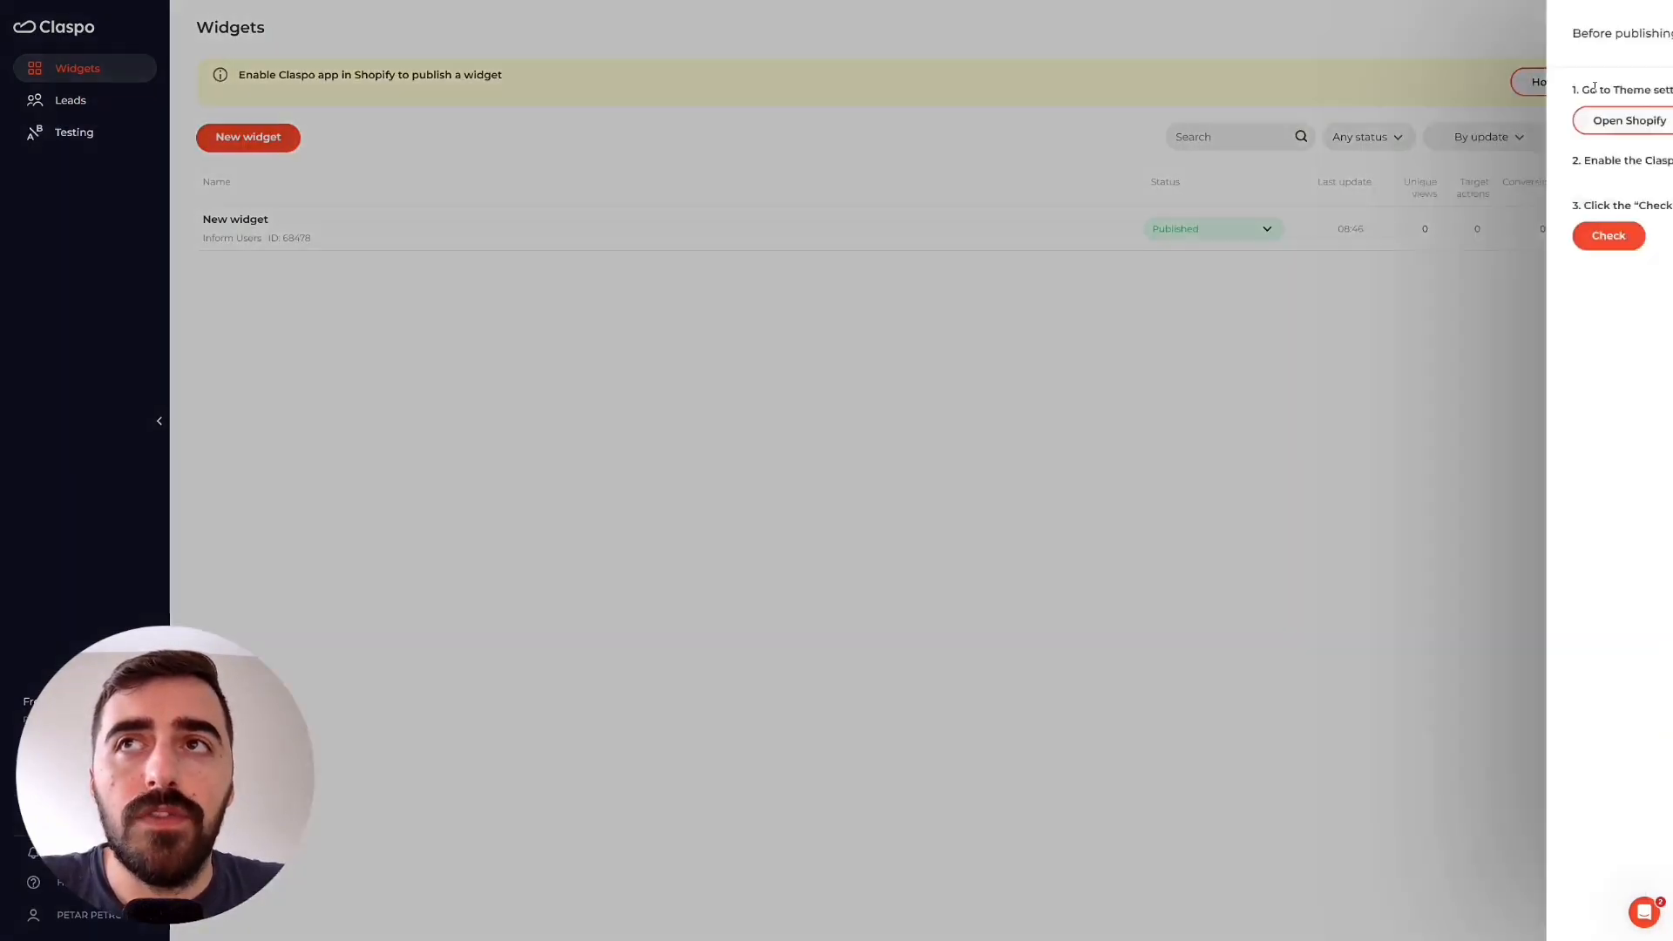
left_click(1101, 125)
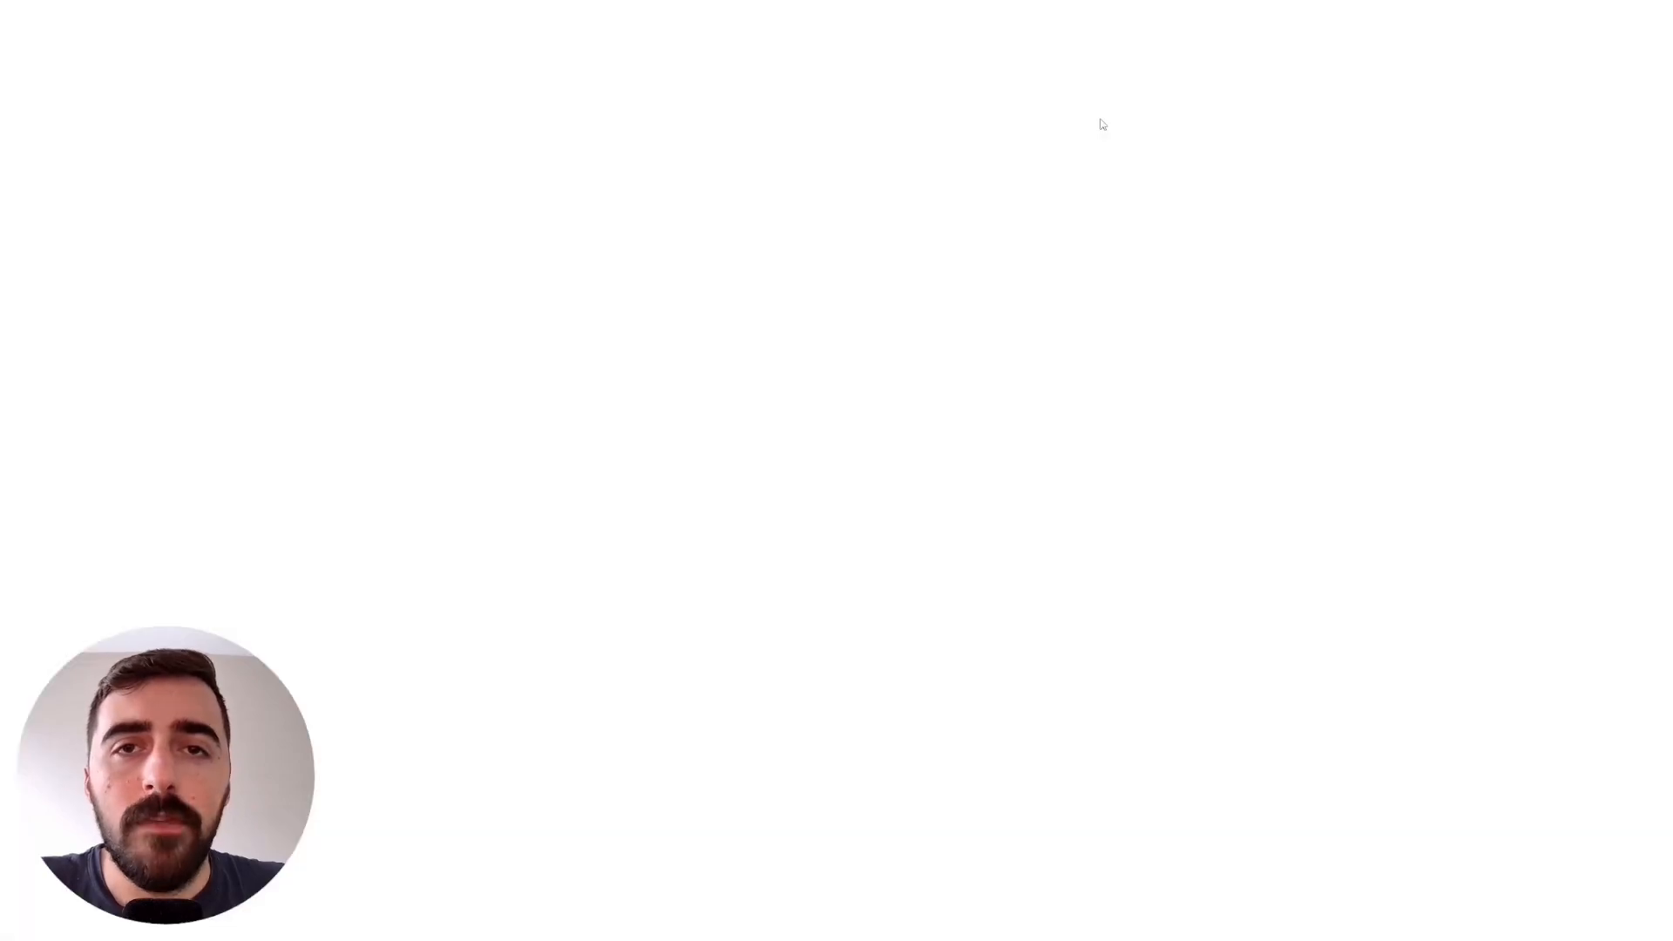